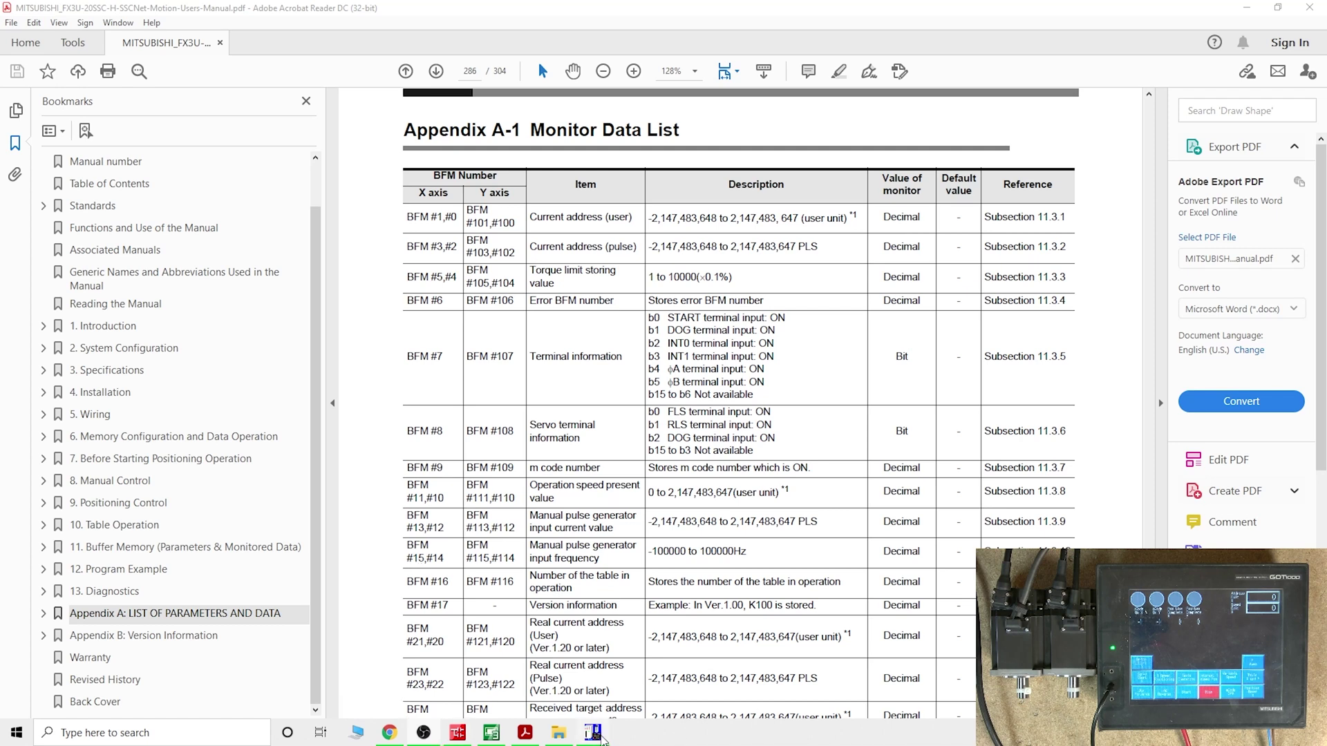
# - Open the X-axis Table information, showing 1-step moves to 1000, 500, 1200, 2500, 0 PLS with dwells
pyautogui.click(592, 731)
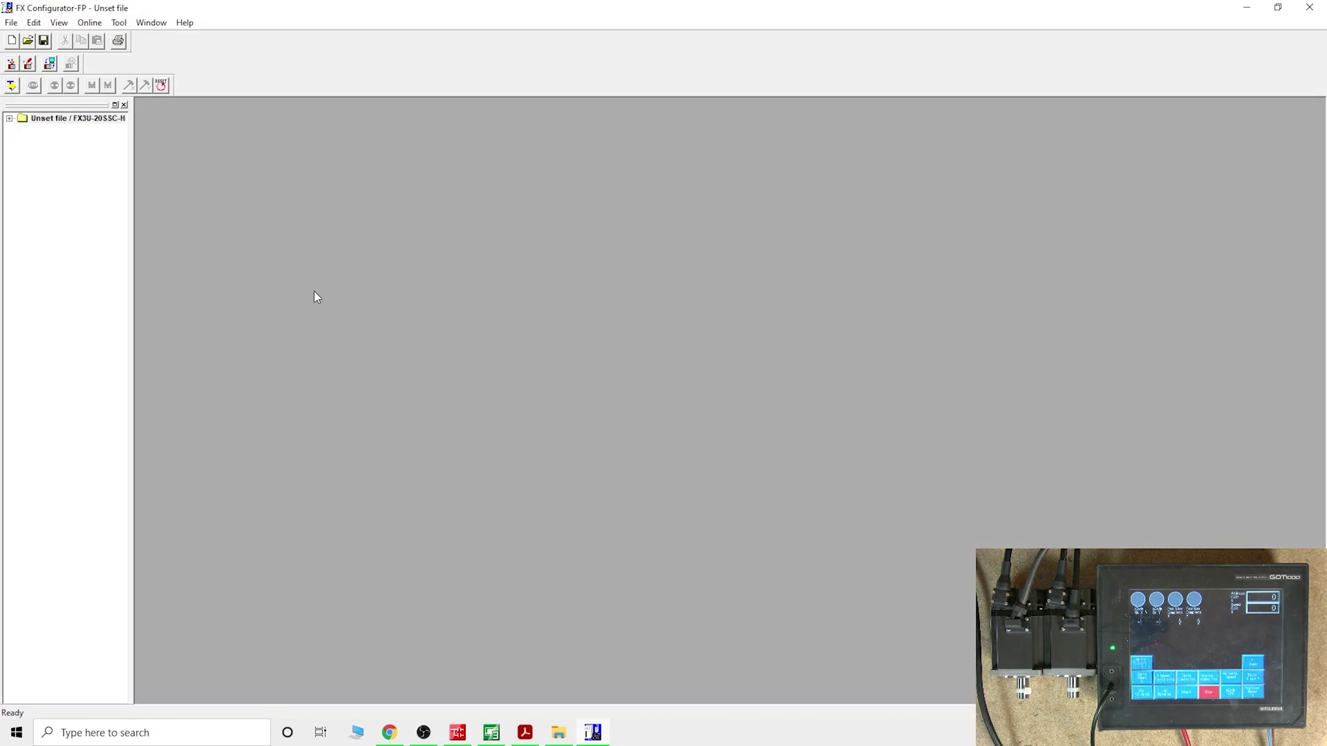
pyautogui.doubleClick(23, 119)
pyautogui.click(22, 129)
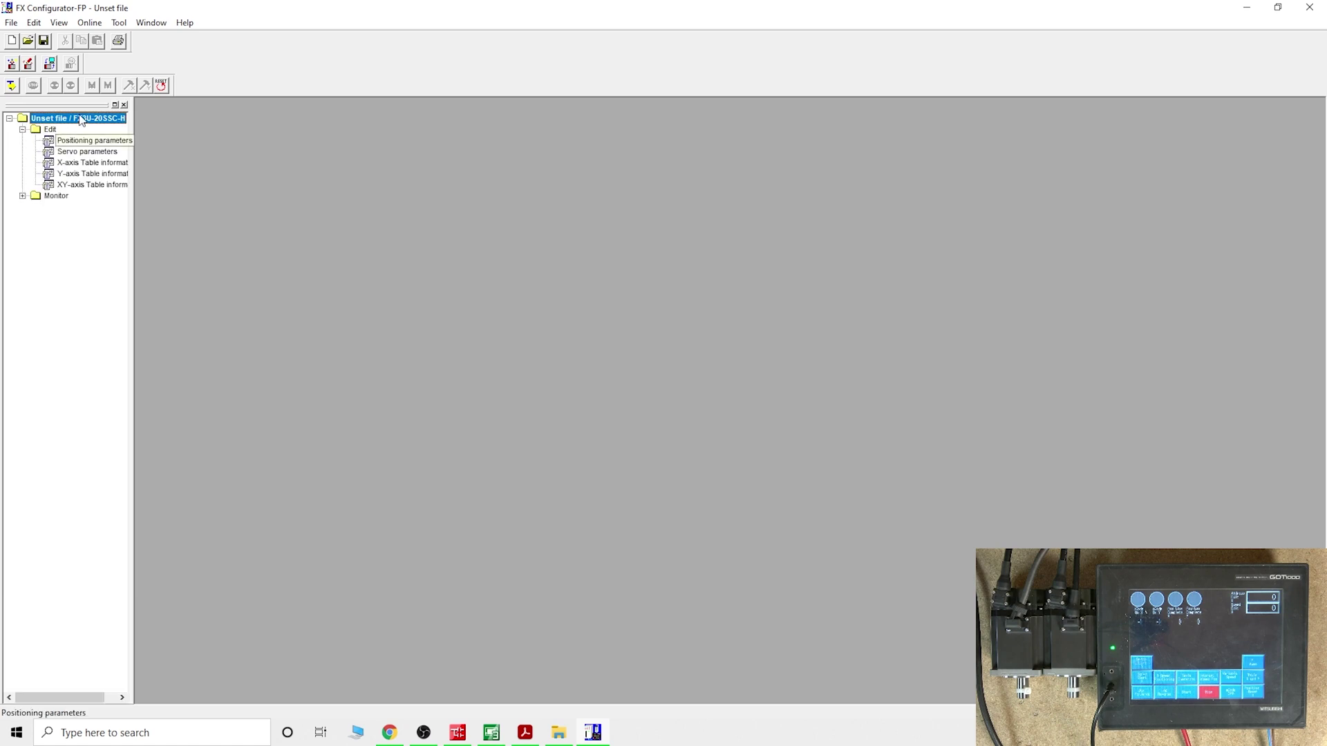
pyautogui.click(88, 164)
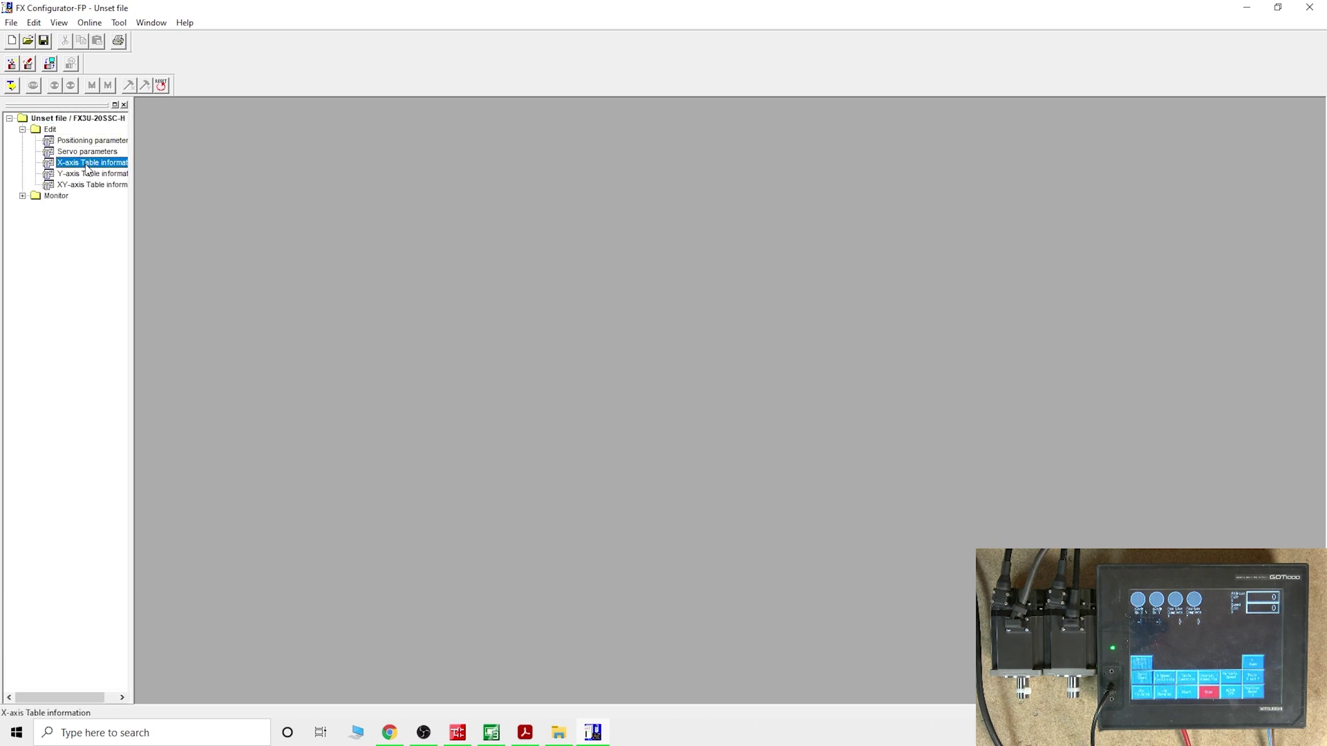
pyautogui.doubleClick(88, 166)
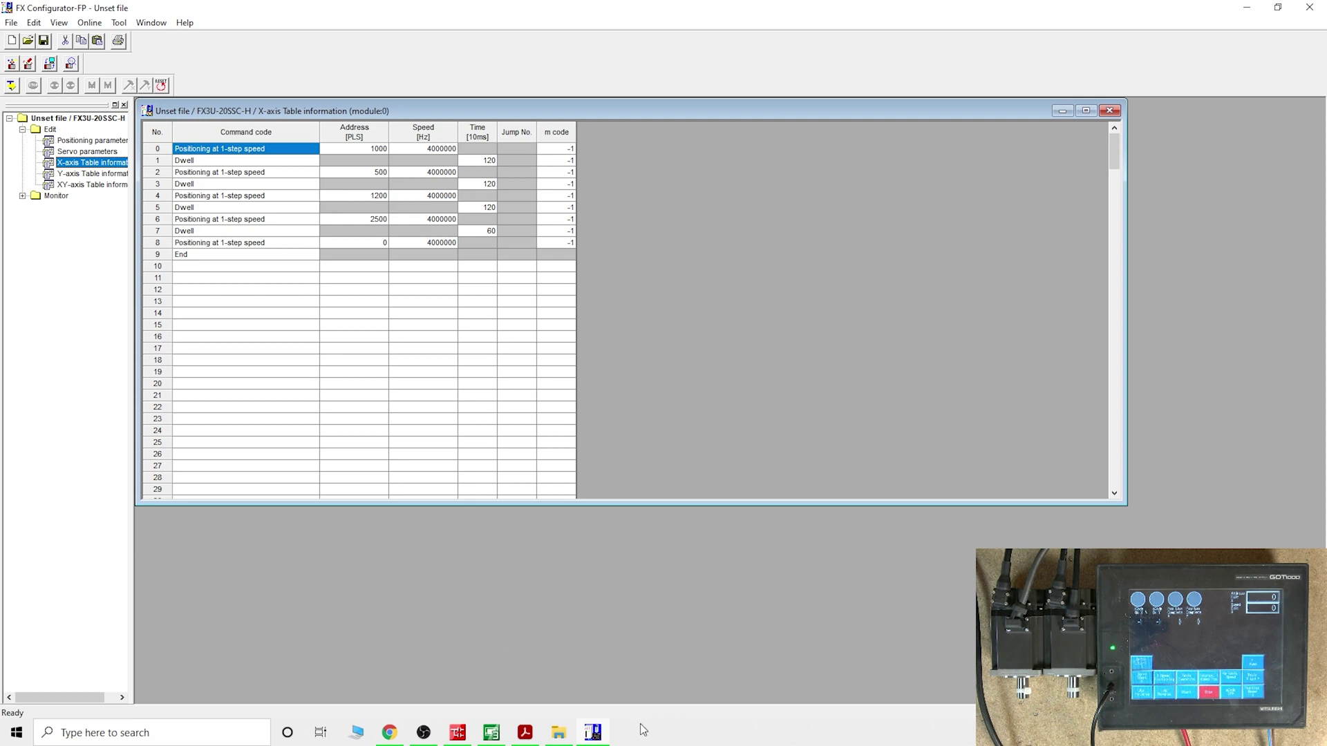
pyautogui.moveTo(524, 733)
pyautogui.moveTo(563, 694)
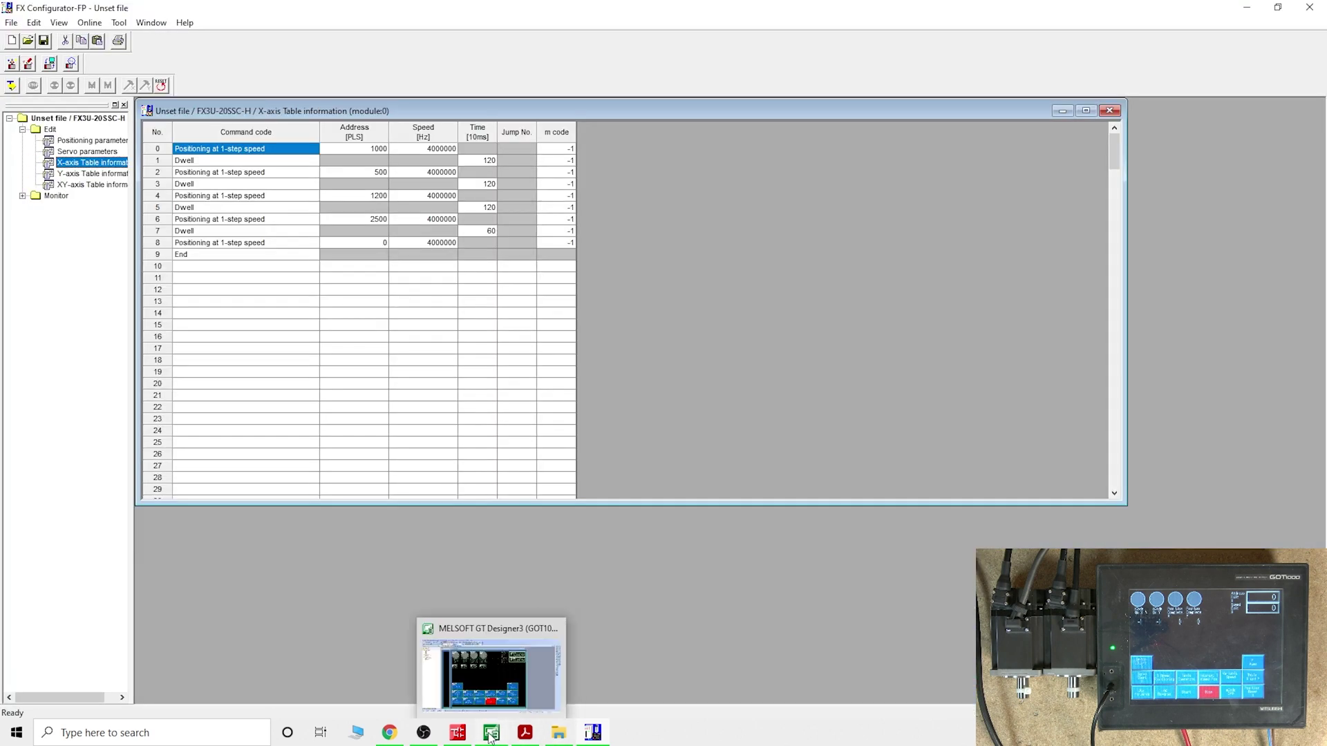
# - Highlight BFM #9 m code number and BFM #28 status bit 'm code is ON' in the manual
pyautogui.click(524, 732)
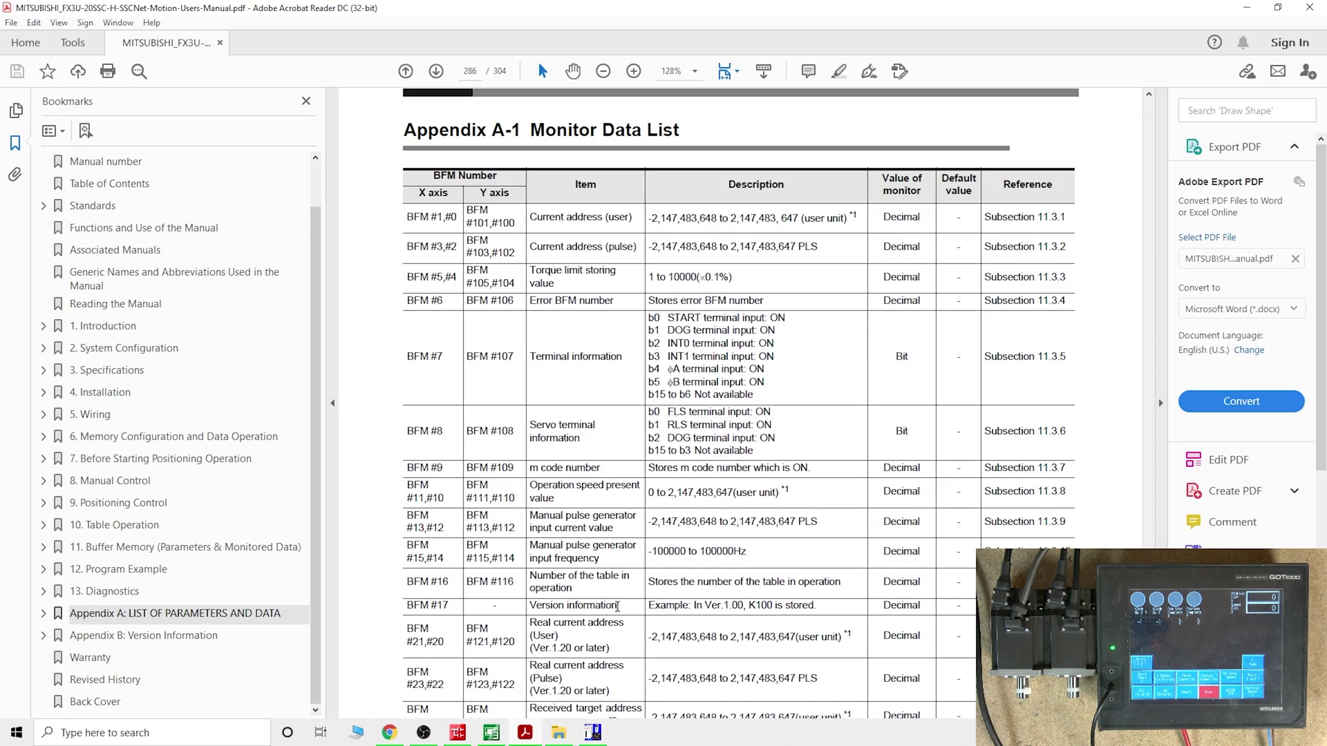
pyautogui.scroll(-2, 446, 404)
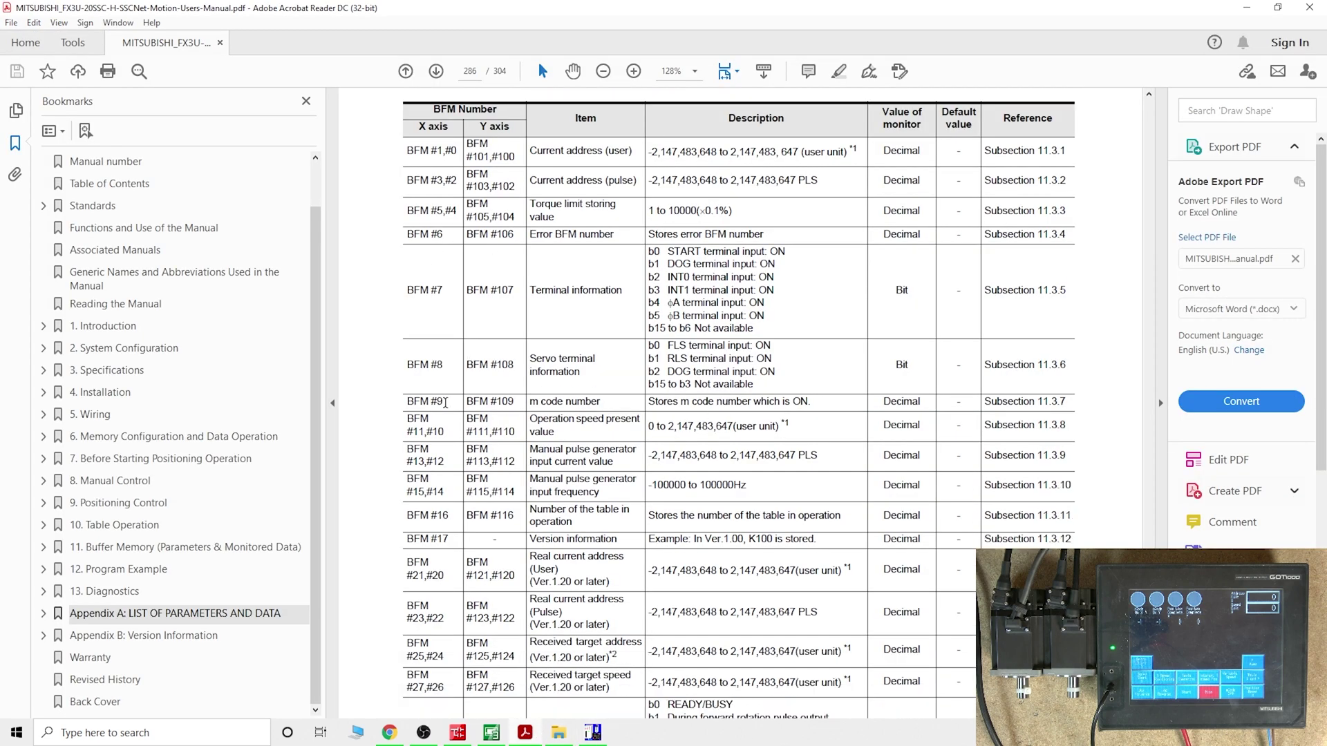
pyautogui.moveTo(440, 403); pyautogui.dragTo(405, 404)
pyautogui.scroll(-5, 543, 406)
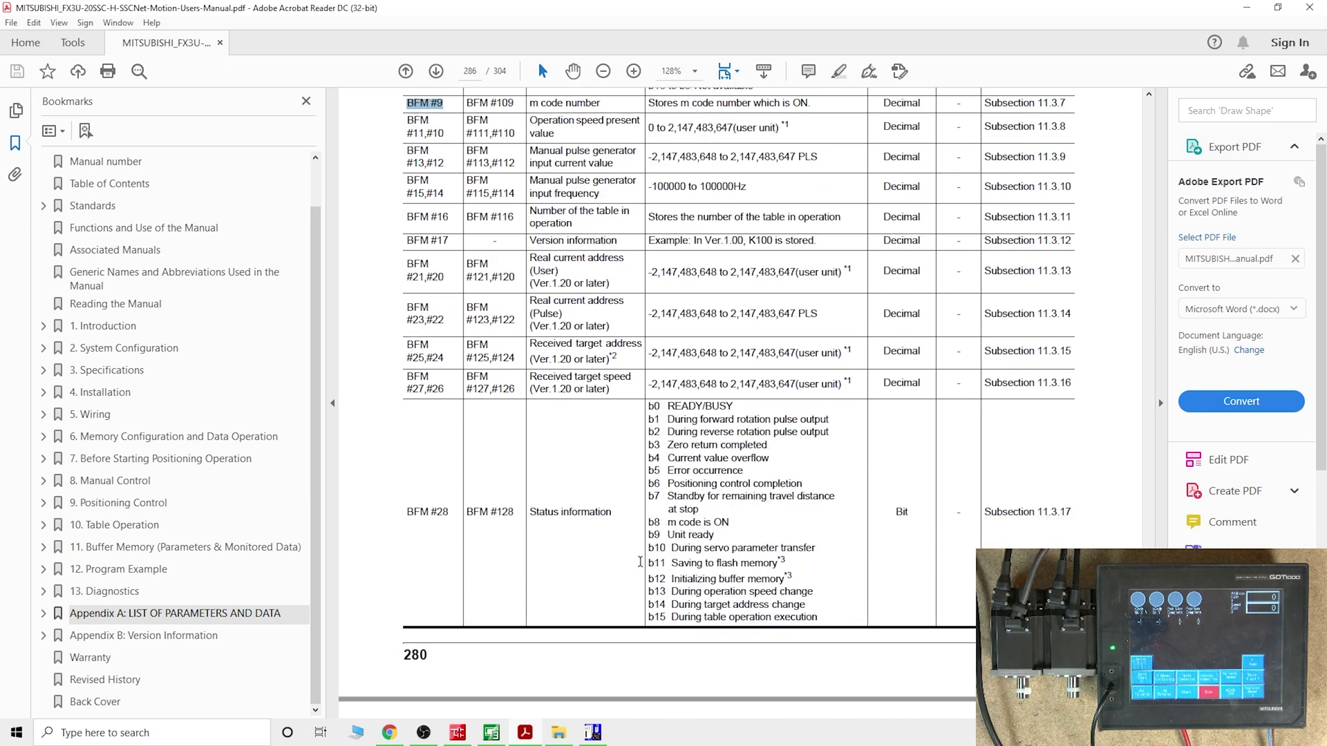
pyautogui.moveTo(530, 514); pyautogui.dragTo(654, 523)
pyautogui.moveTo(736, 523); pyautogui.dragTo(725, 523)
# - Scroll to page 288's Control Data Table and highlight BFM #518 bit b11 m code OFF
pyautogui.scroll(-10, 640, 466)
pyautogui.scroll(-4, 640, 466)
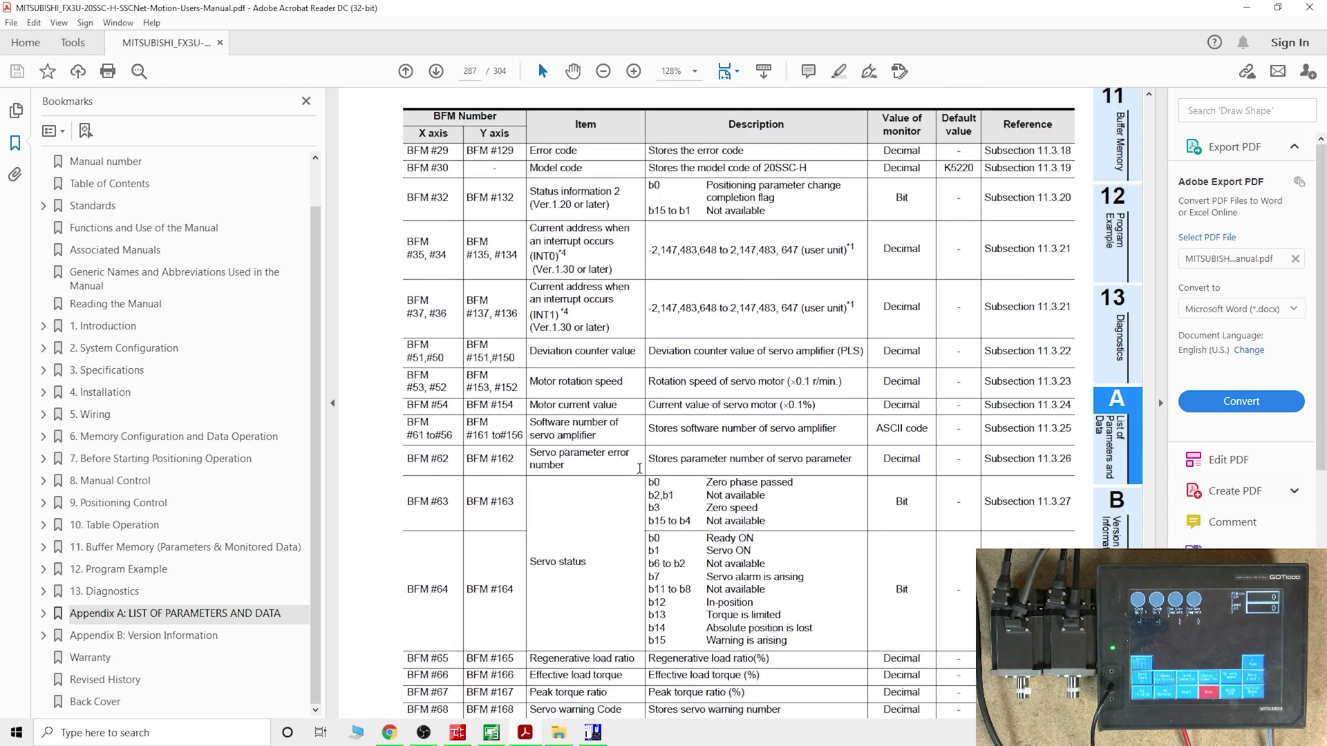
pyautogui.scroll(-2, 640, 467)
pyautogui.scroll(-1, 640, 468)
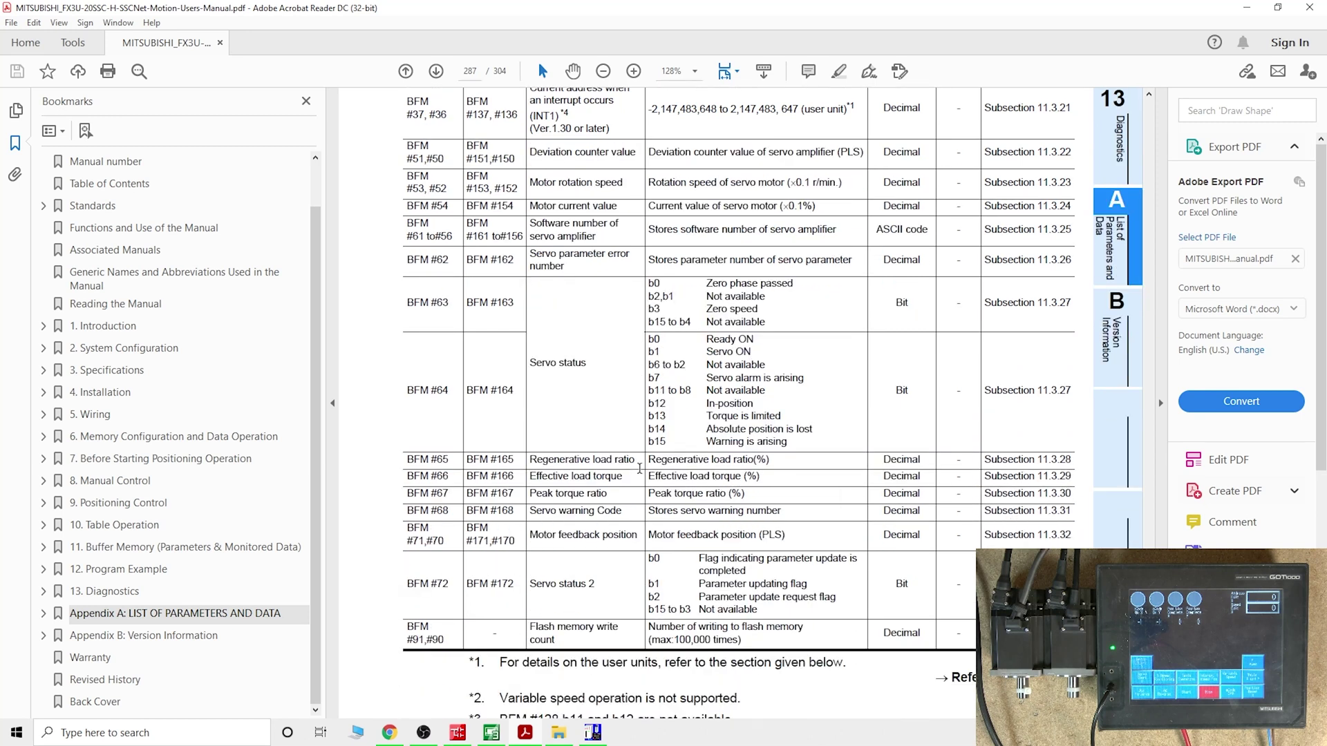
pyautogui.scroll(-18, 640, 469)
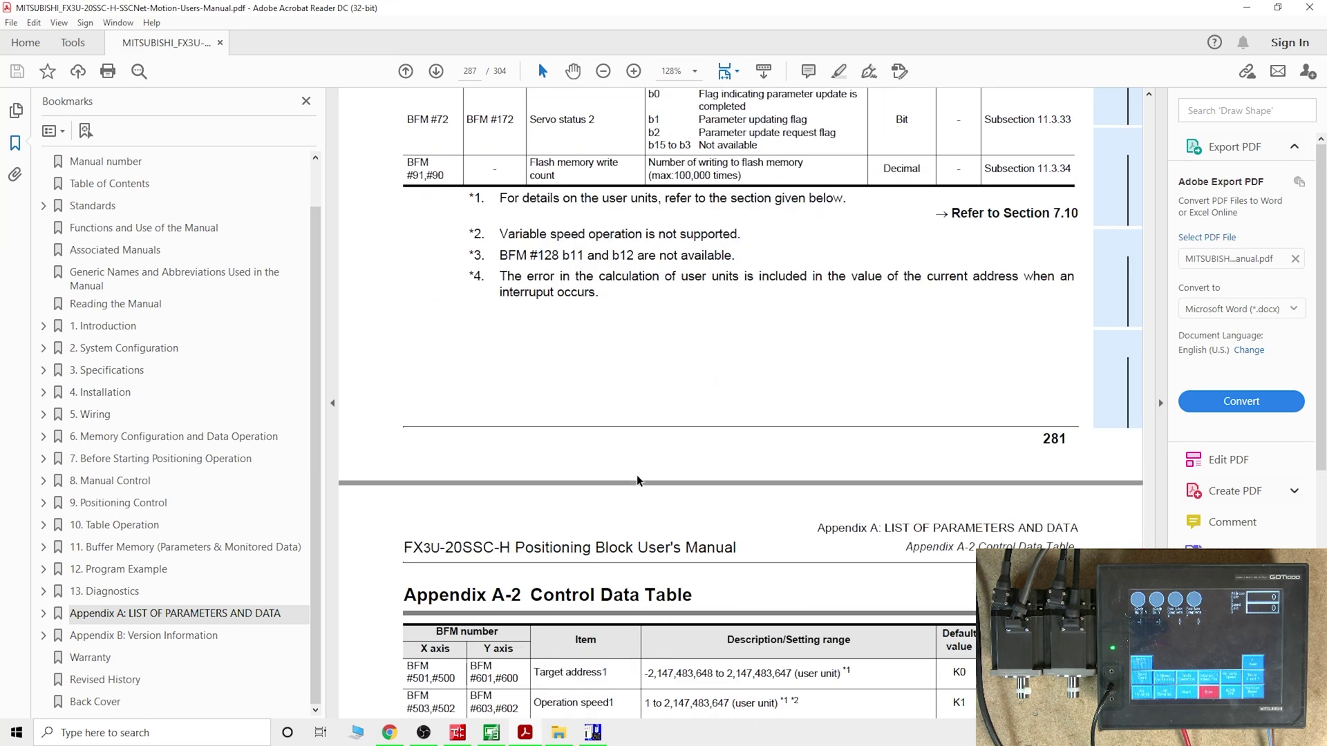
pyautogui.scroll(-7, 636, 477)
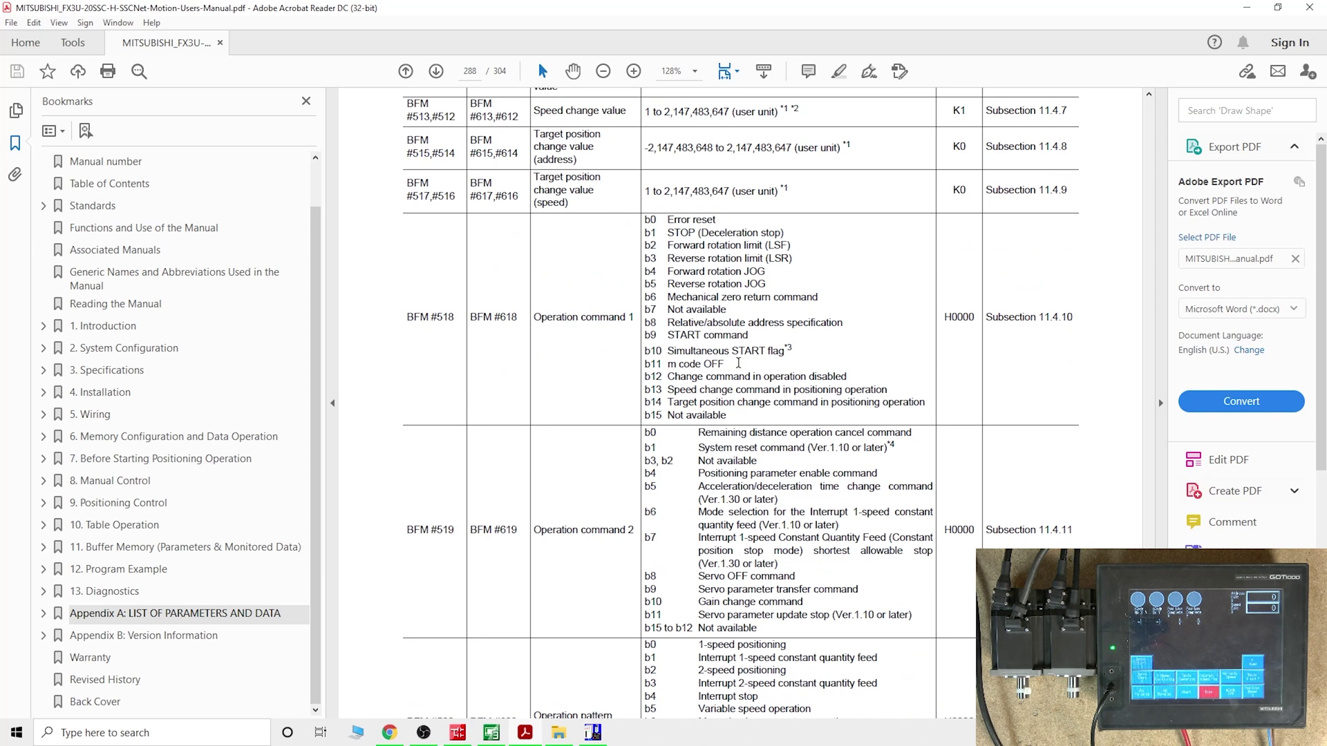
pyautogui.moveTo(738, 367)
pyautogui.mouseDown()
pyautogui.moveTo(673, 365)
pyautogui.moveTo(724, 365)
pyautogui.mouseUp()
pyautogui.click(652, 365)
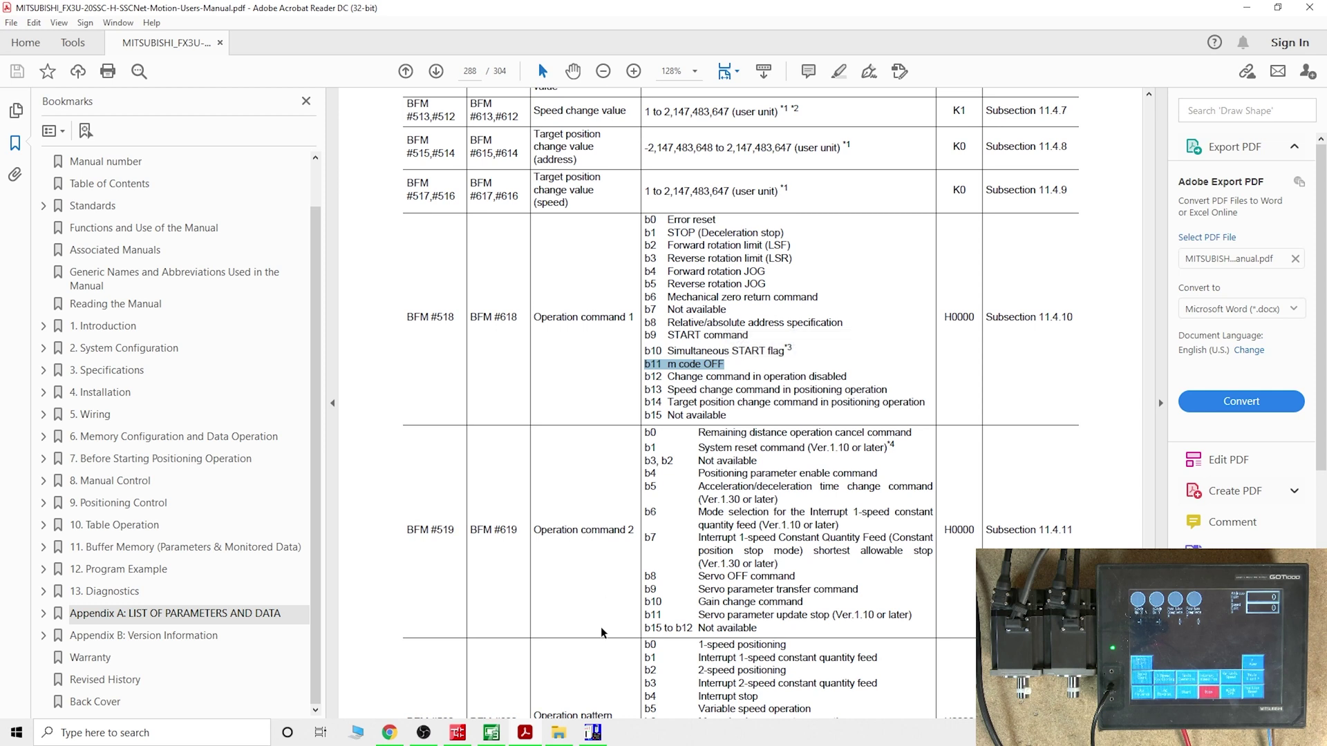
pyautogui.moveTo(494, 738)
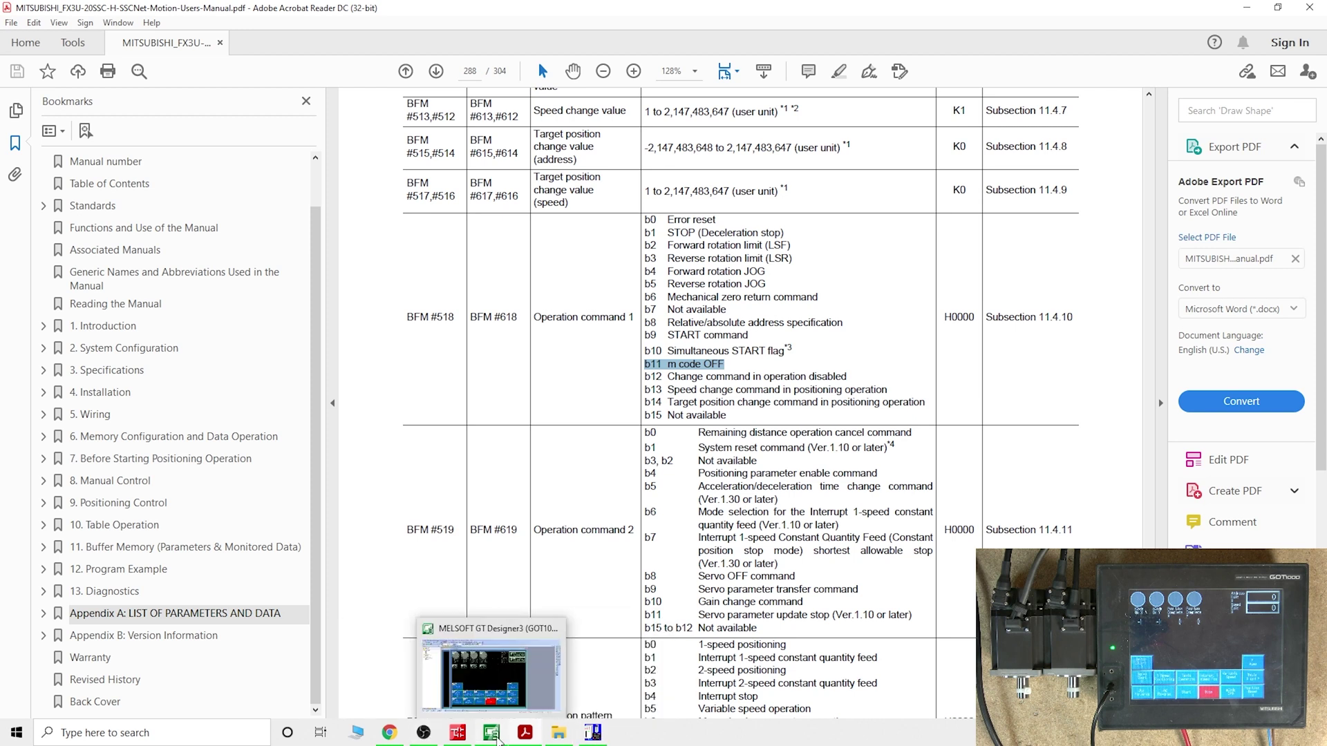
# - Review the MOV G9 D6 and MOV G109 D7 rungs storing the X and Y m code numbers
pyautogui.click(457, 732)
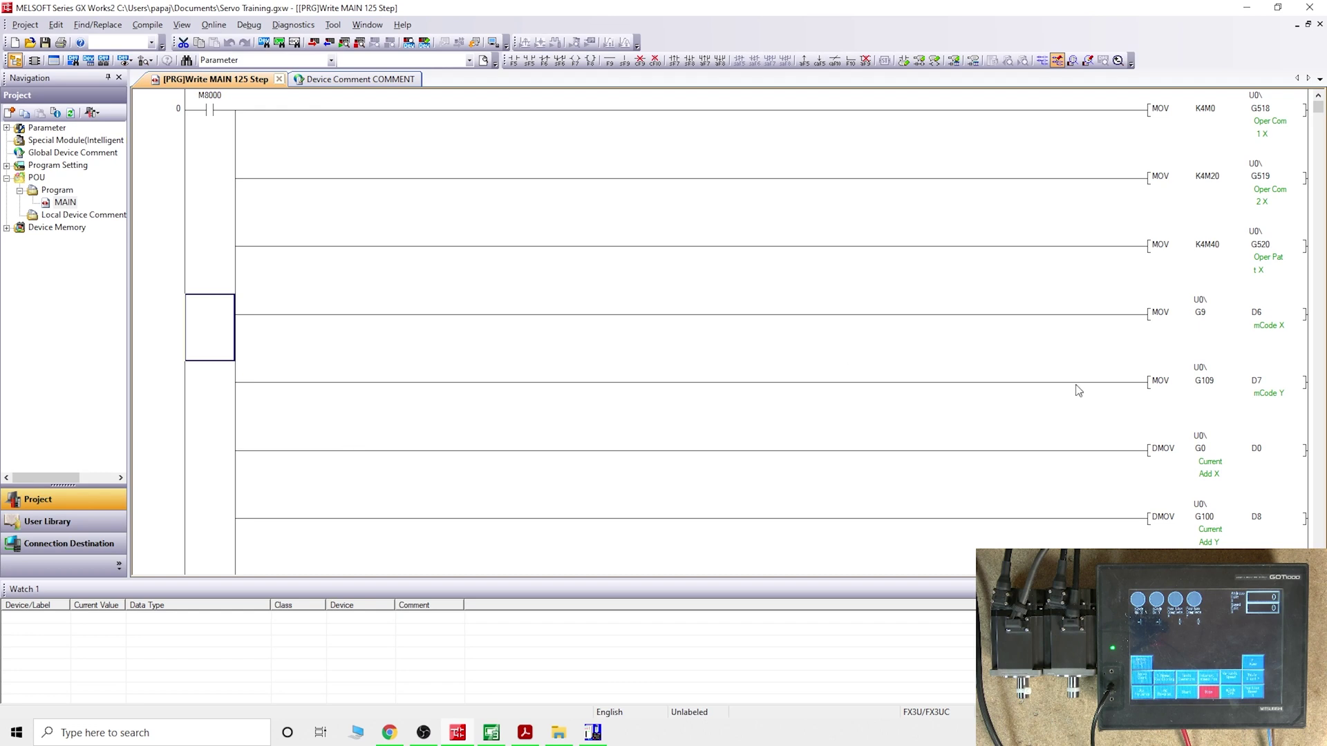
pyautogui.click(1256, 330)
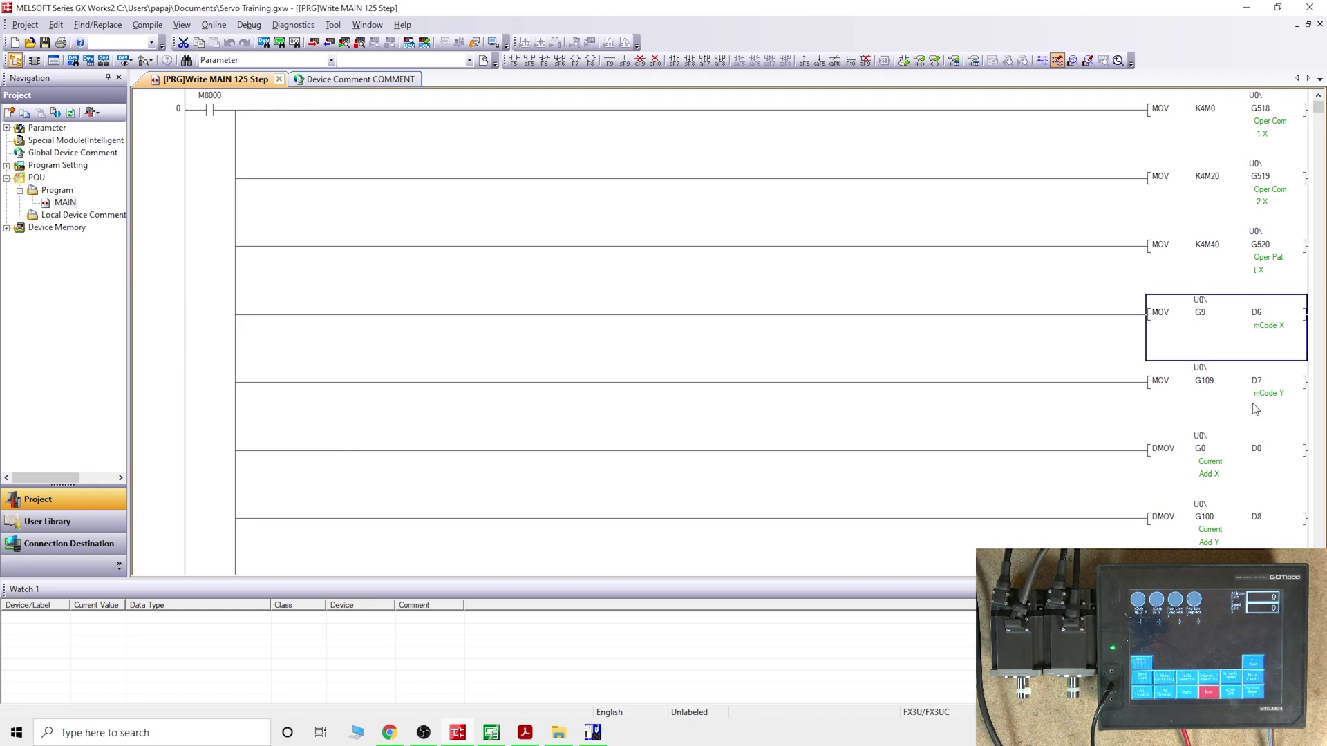
pyautogui.click(1267, 399)
pyautogui.click(1265, 335)
pyautogui.click(1259, 379)
pyautogui.click(1263, 322)
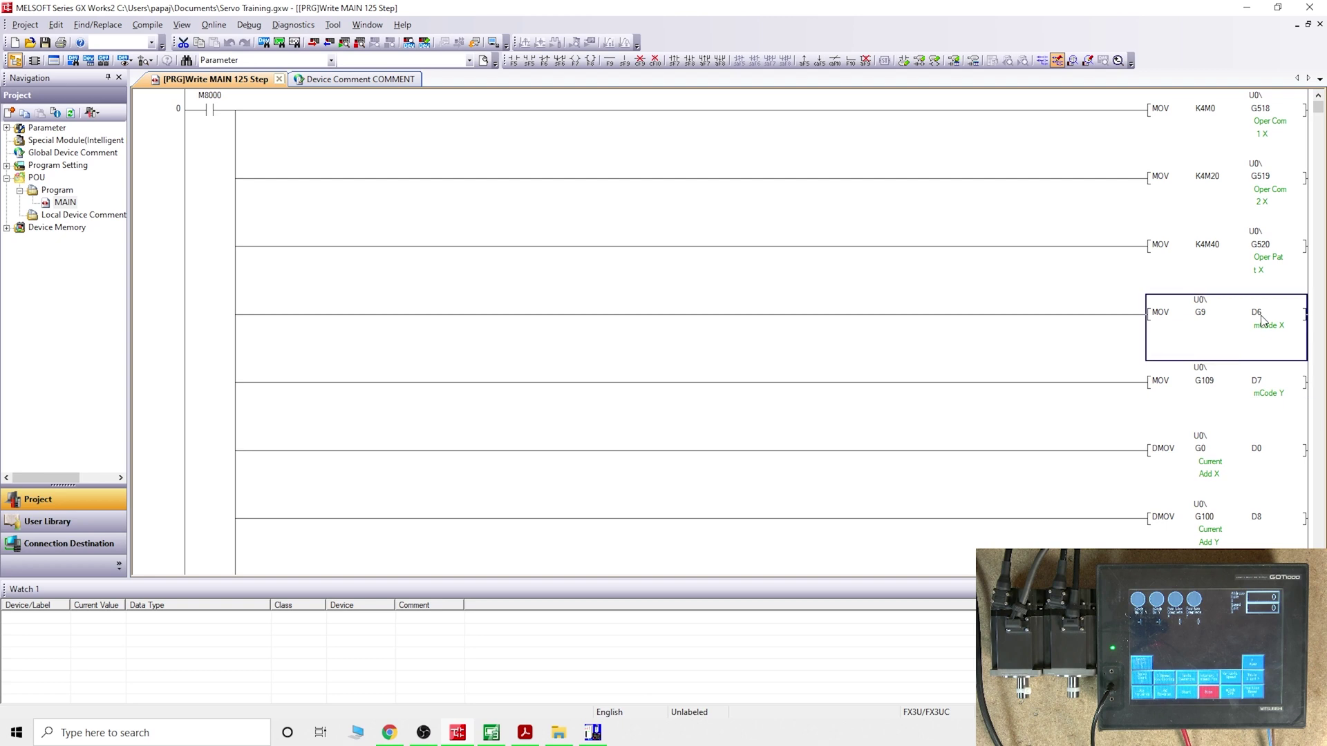
pyautogui.click(499, 706)
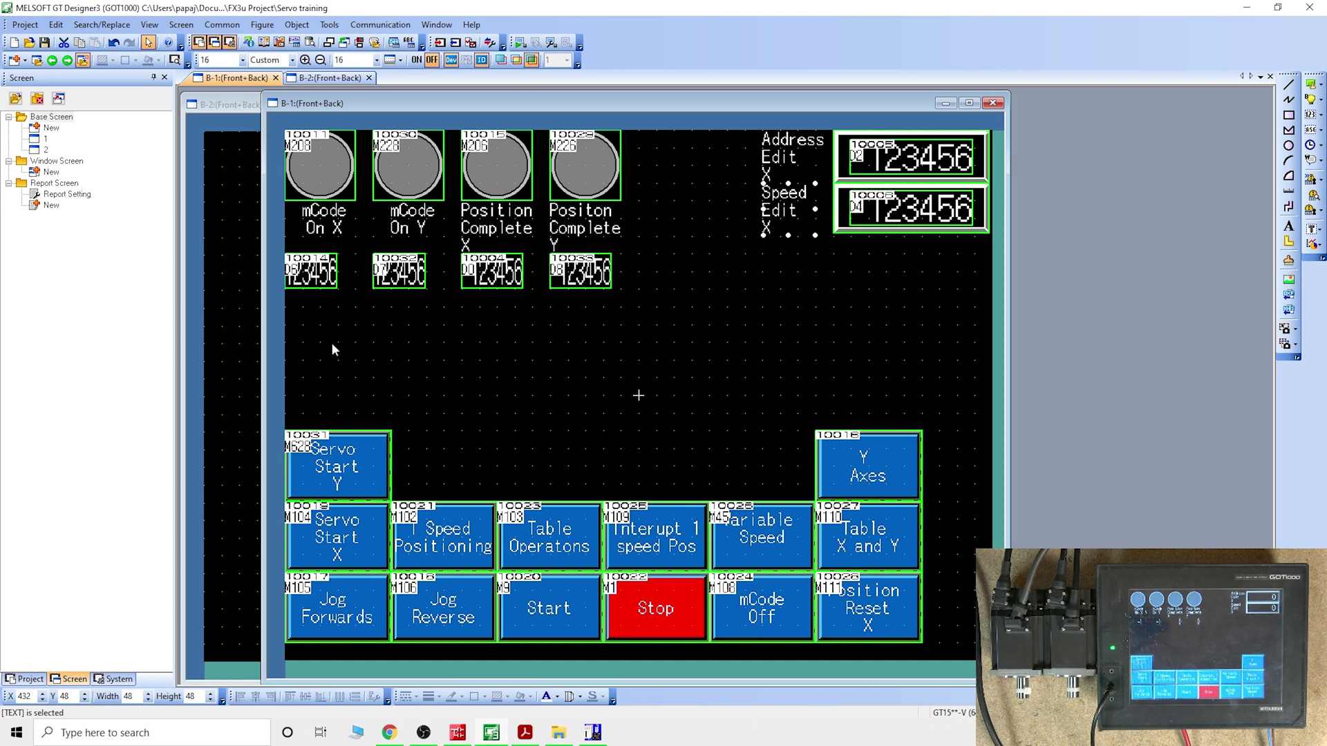
# - Check the devices of the mCode On X and mCode On Y lamps on screen B-1
pyautogui.click(325, 160)
pyautogui.click(400, 166)
pyautogui.click(325, 175)
pyautogui.moveTo(524, 733)
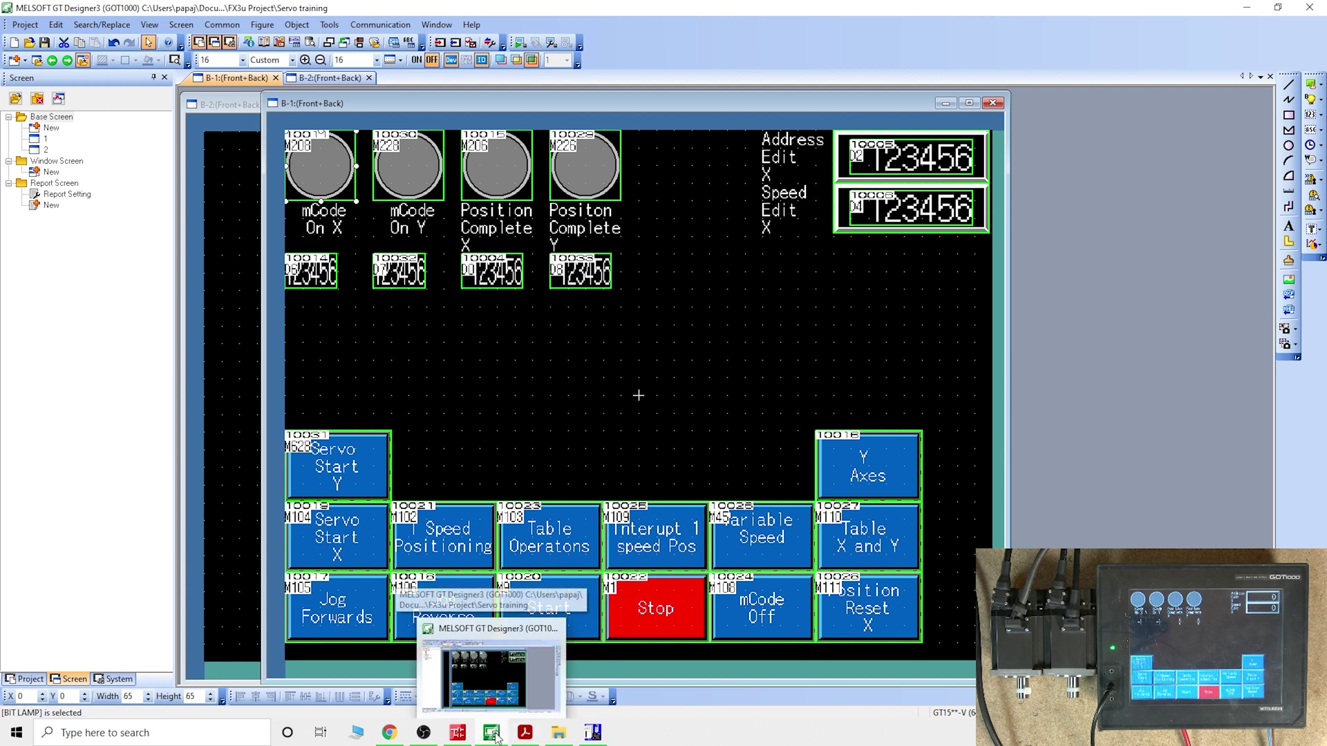
pyautogui.click(462, 734)
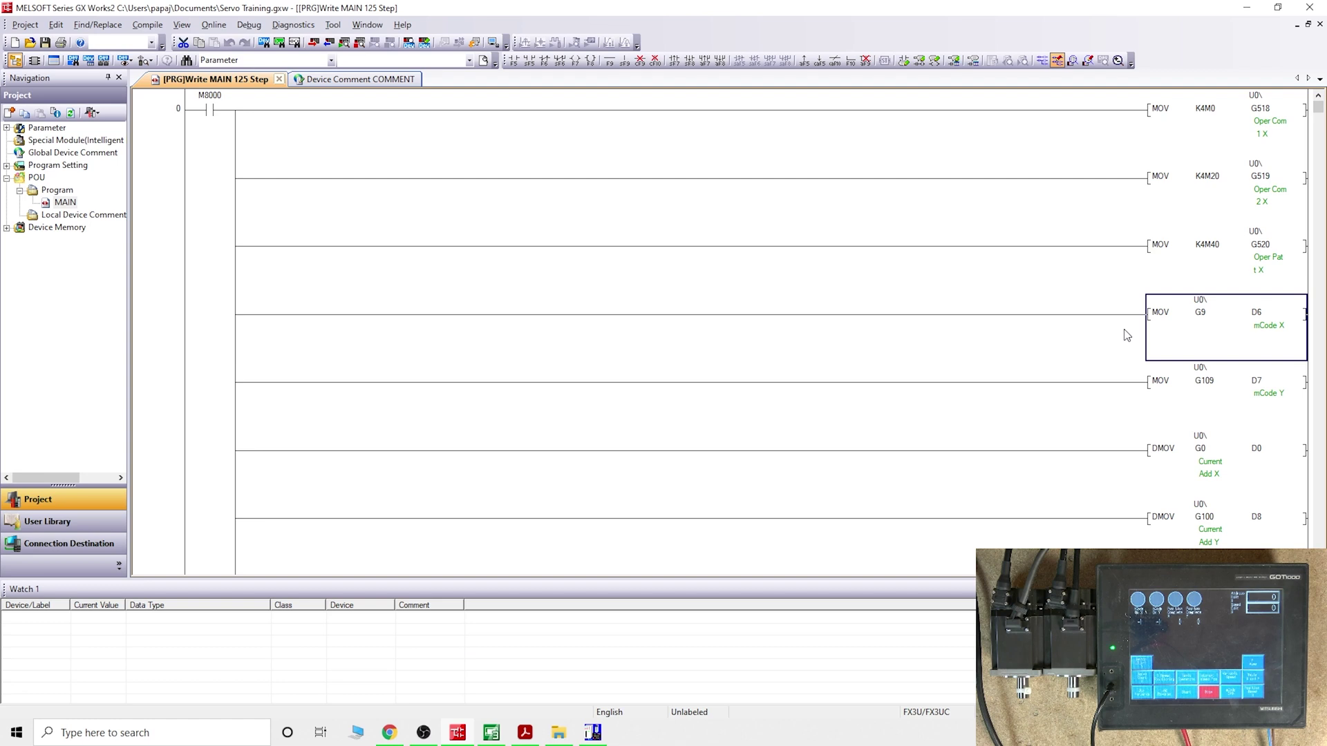
# - Scroll the ladder program to the M108 to M11 mCode Off X rung
pyautogui.press('pagedown')
pyautogui.press('pagedown')
pyautogui.press('pagedown')
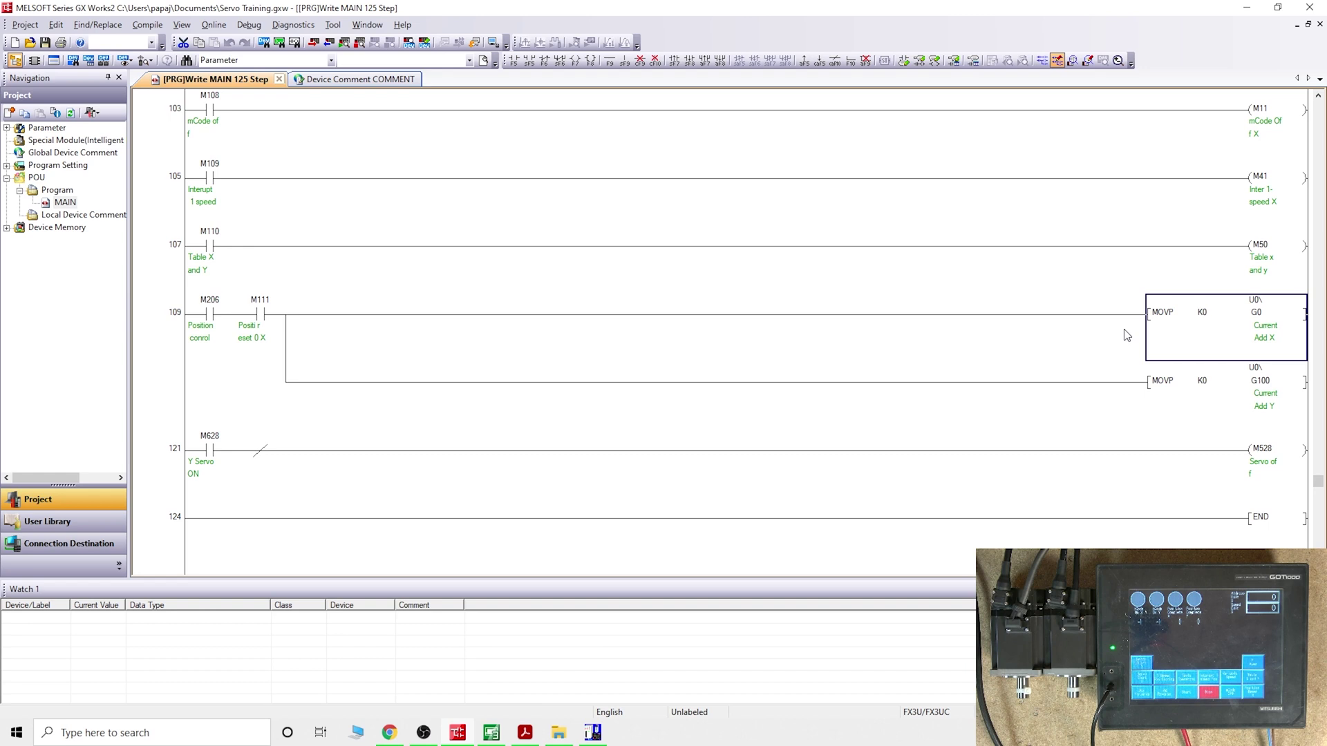
pyautogui.press('pageup')
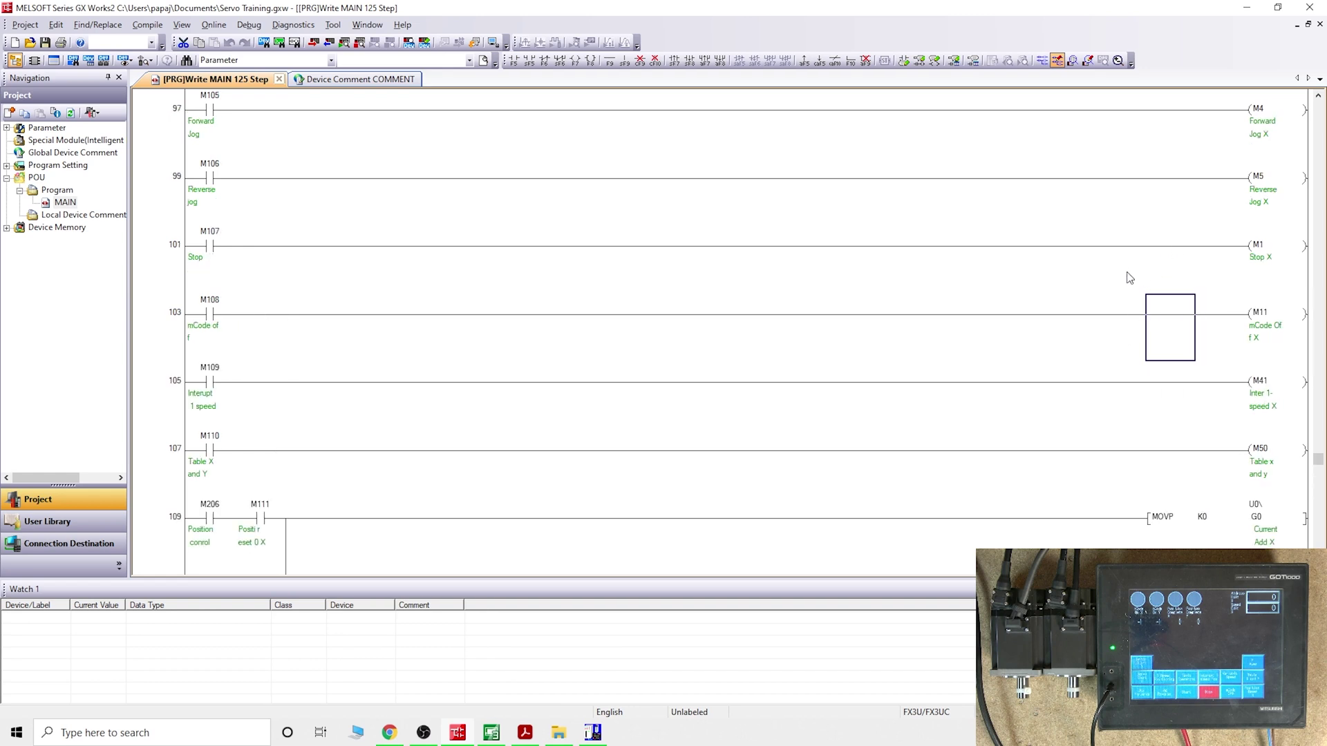
pyautogui.scroll(3, 1129, 277)
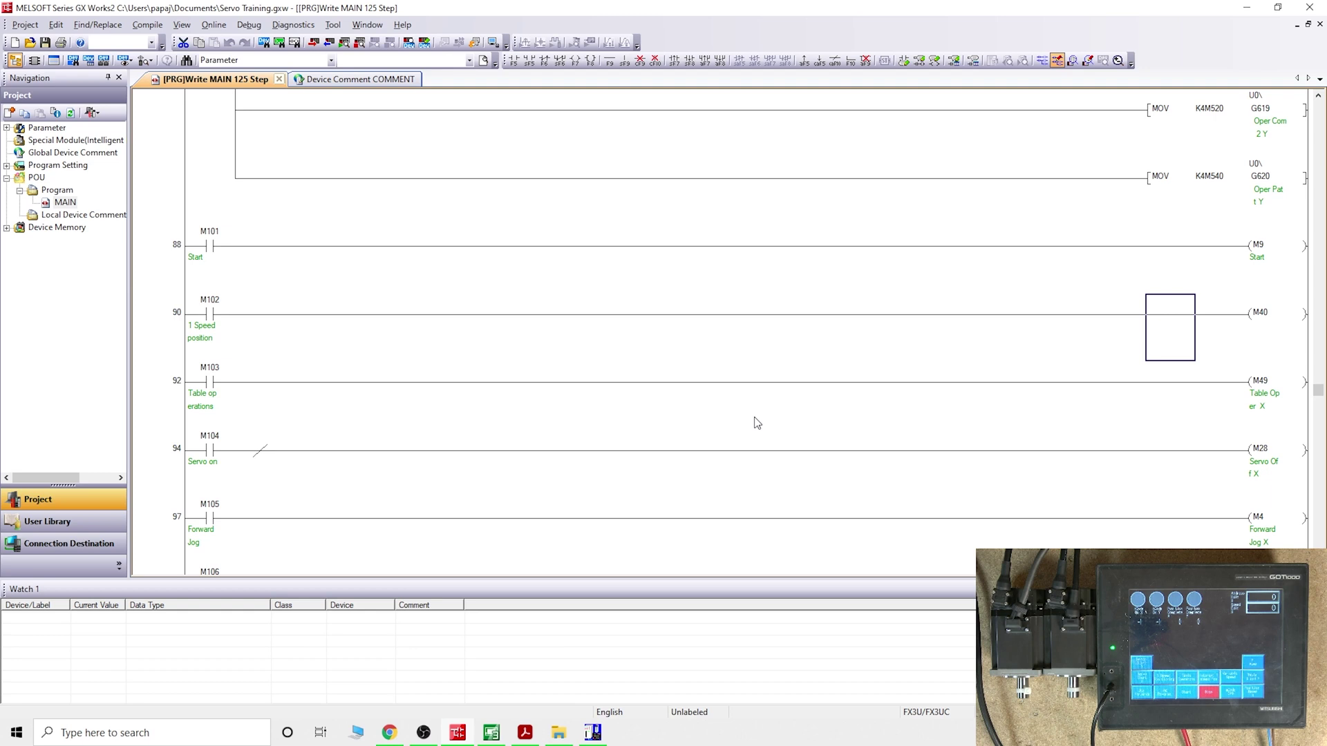
pyautogui.scroll(-6, 757, 422)
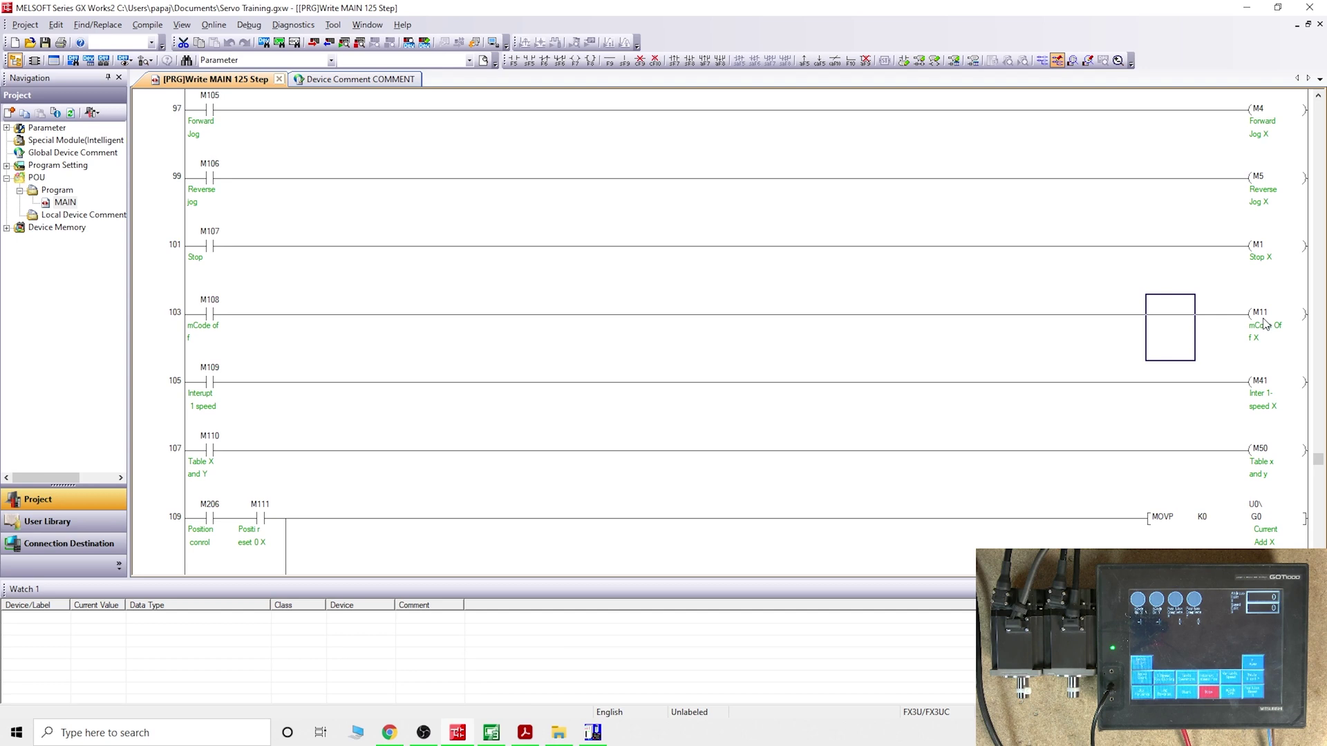
# - Clear the b11 m code OFF highlight in the manual and minimize Acrobat Reader
pyautogui.click(494, 735)
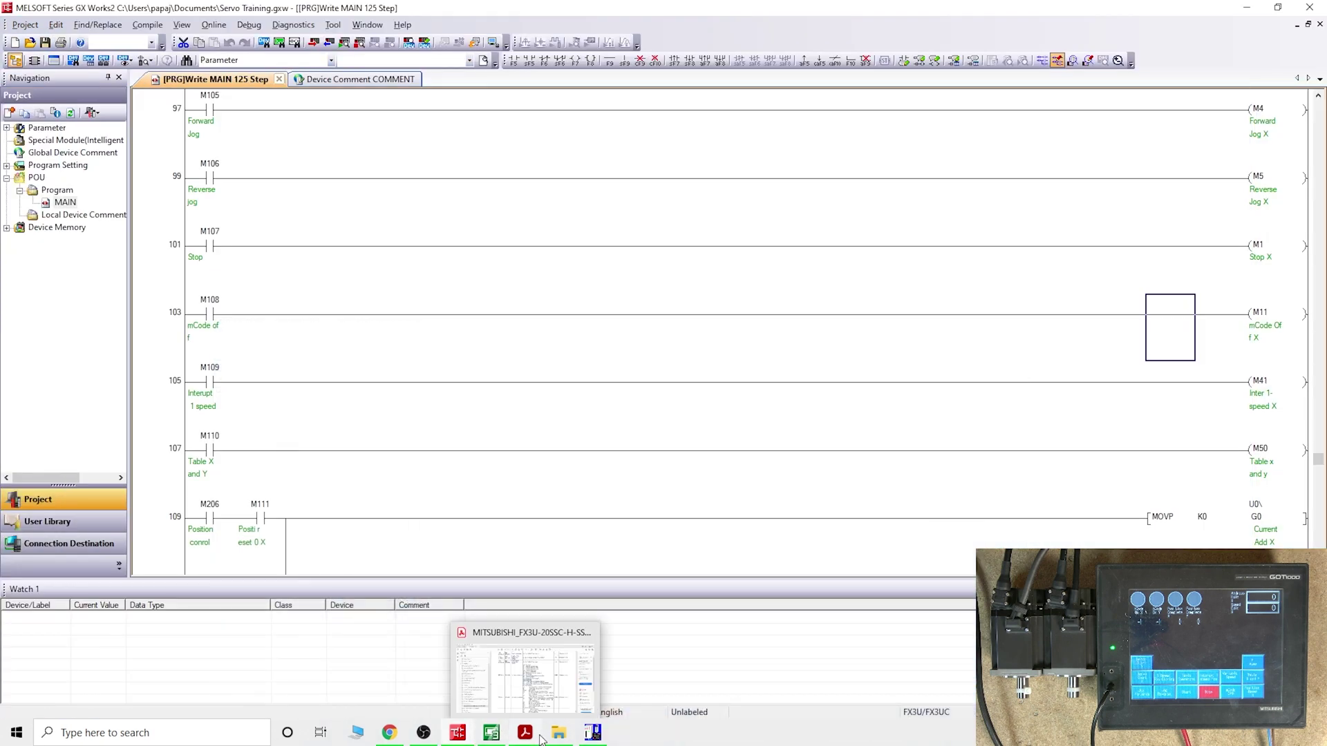
pyautogui.click(525, 733)
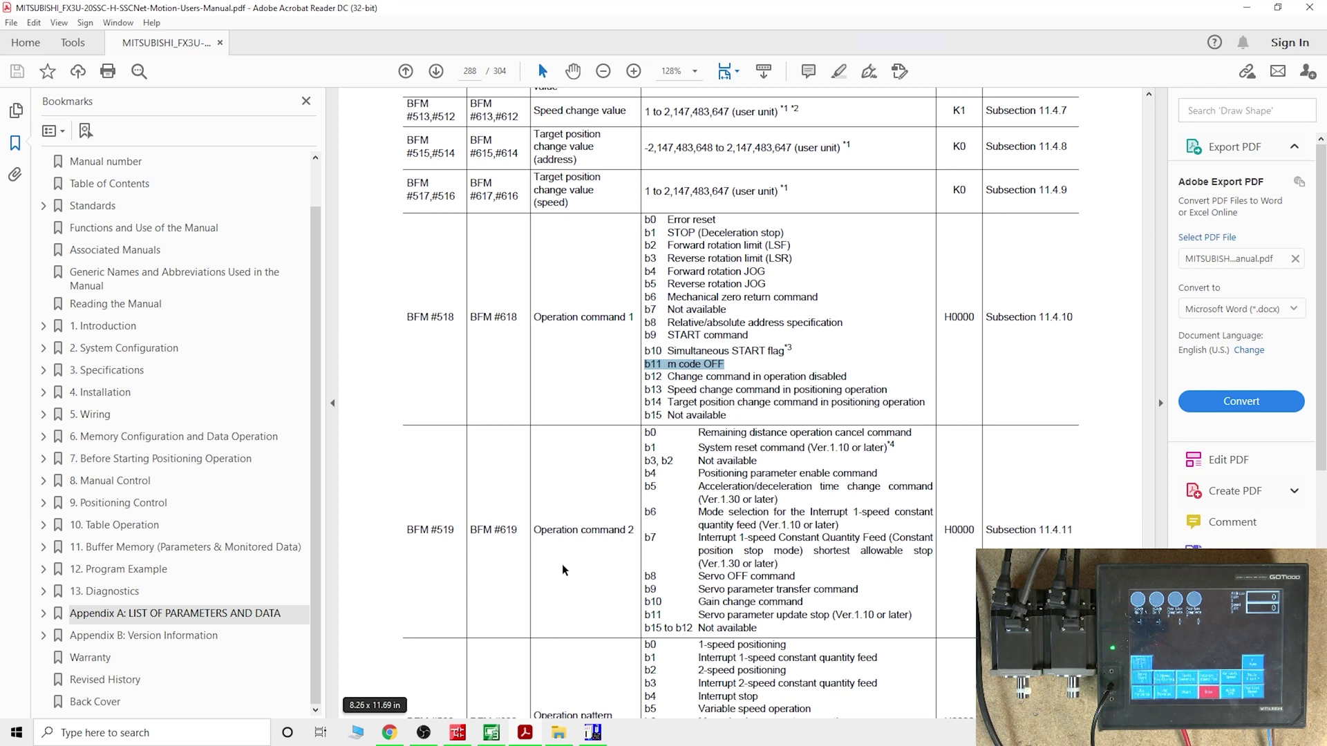
pyautogui.click(688, 366)
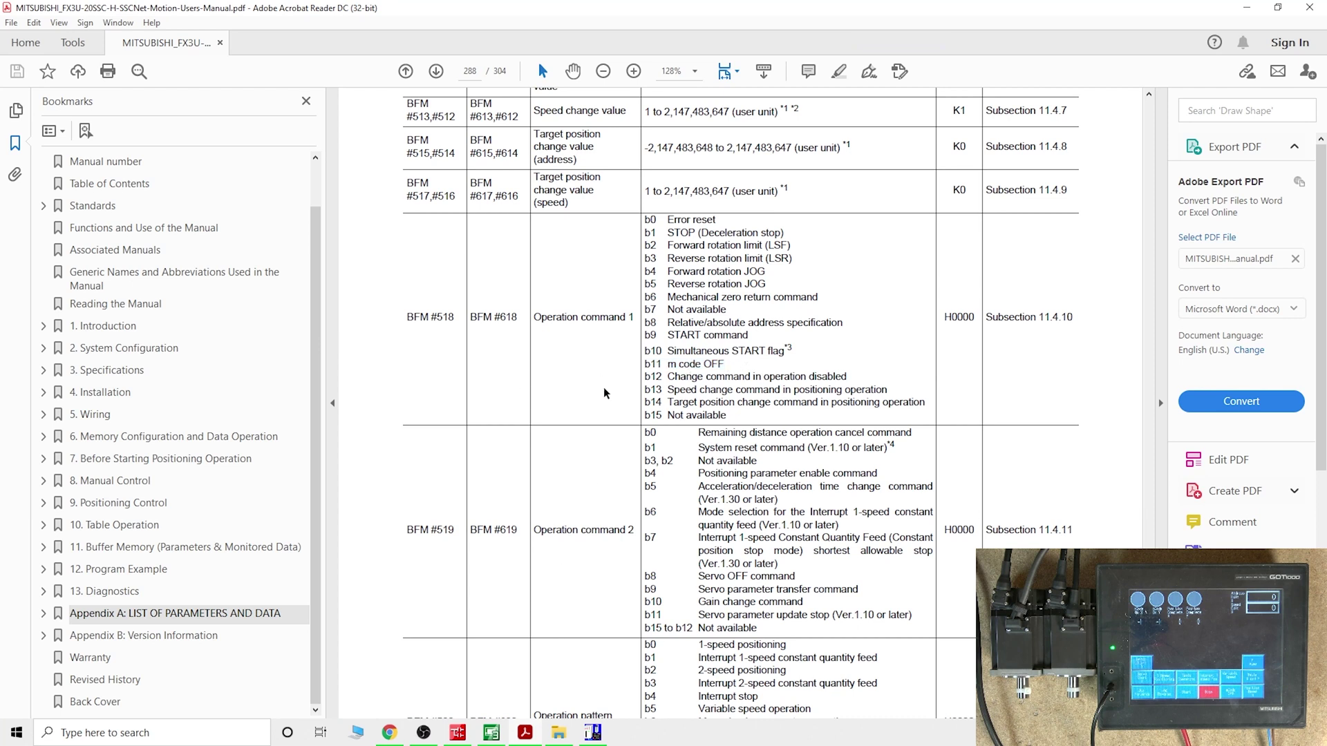
pyautogui.click(1246, 8)
# - Change rows 1, 3 and 5 from Dwell to Positioning at 1-step speed
pyautogui.click(1246, 8)
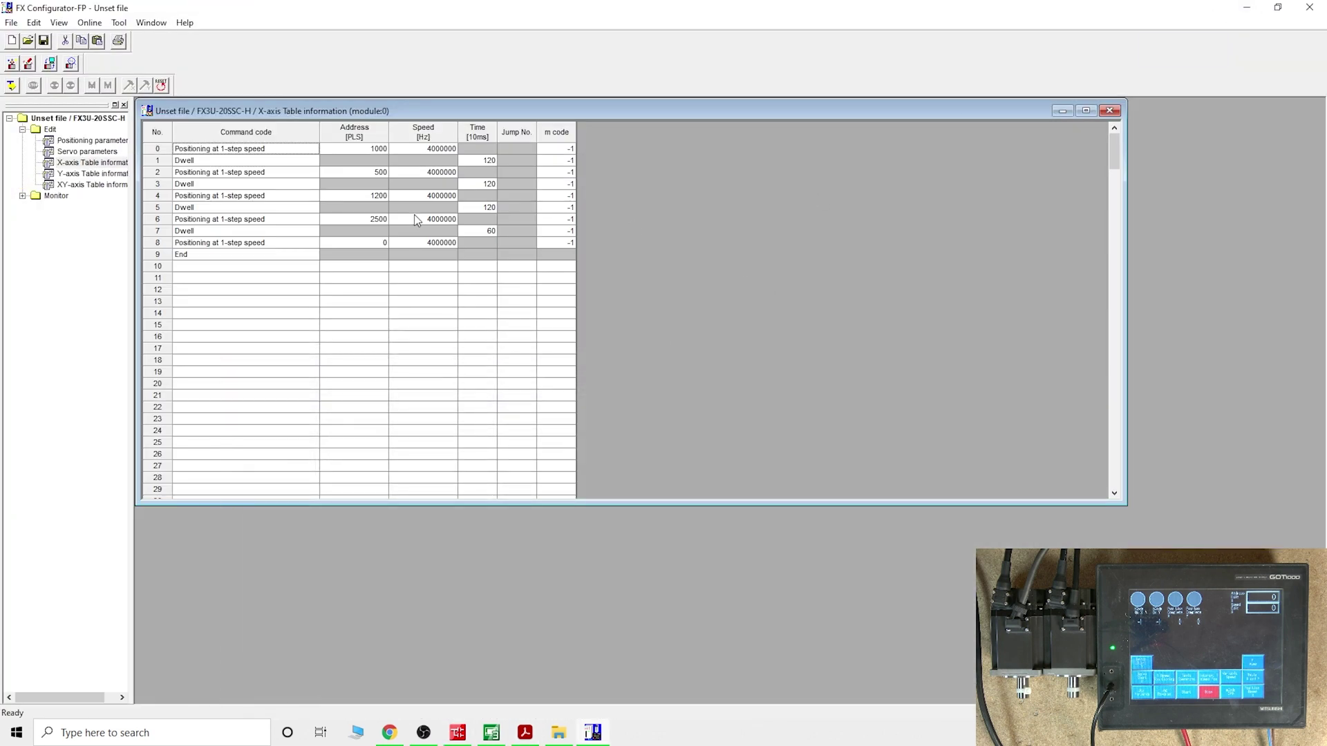
pyautogui.click(287, 164)
pyautogui.click(287, 163)
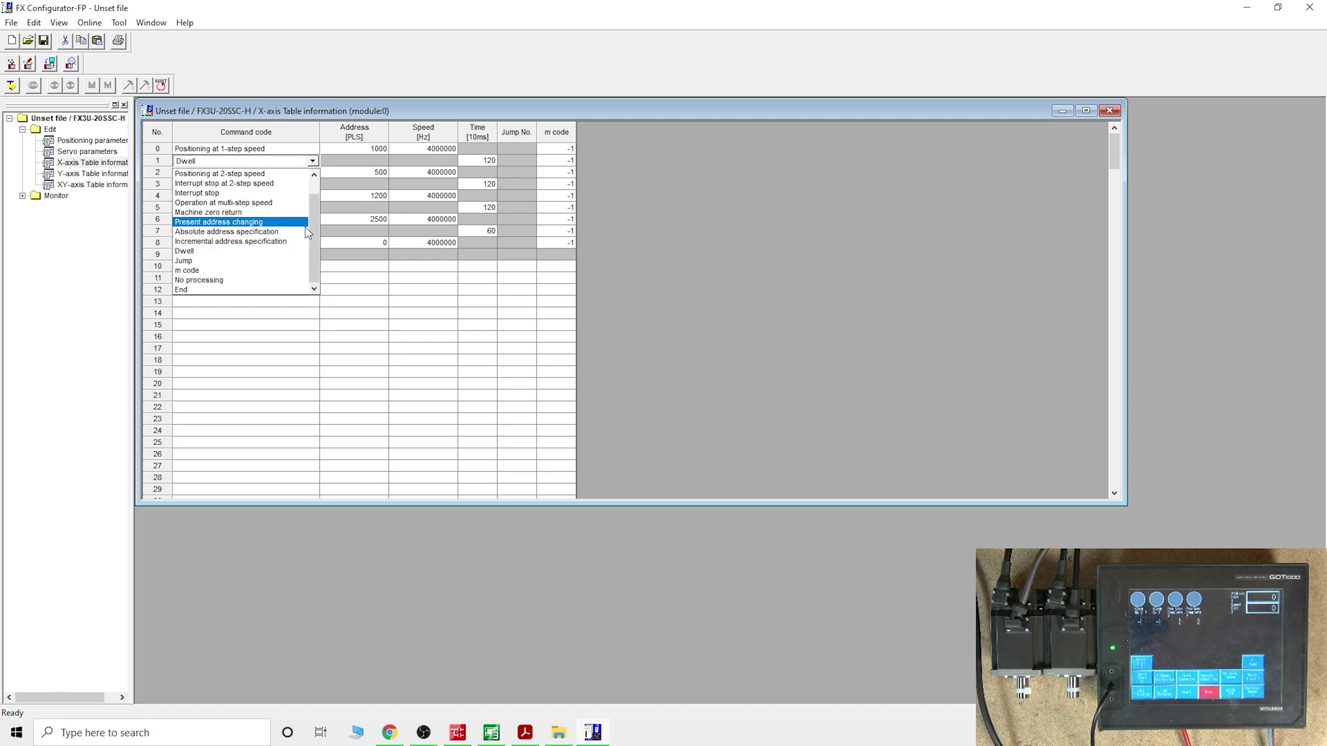
pyautogui.scroll(1, 212, 174)
pyautogui.click(212, 174)
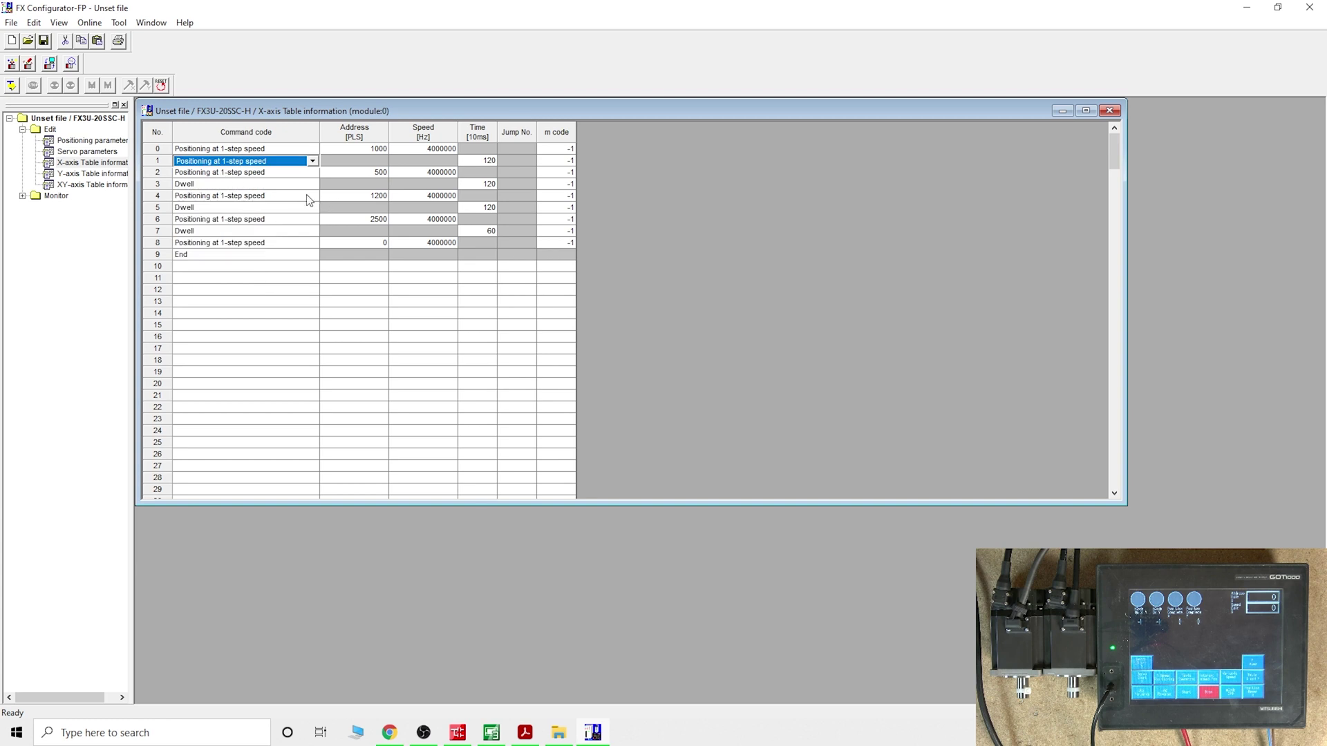
pyautogui.click(287, 185)
pyautogui.click(290, 188)
pyautogui.scroll(1, 267, 276)
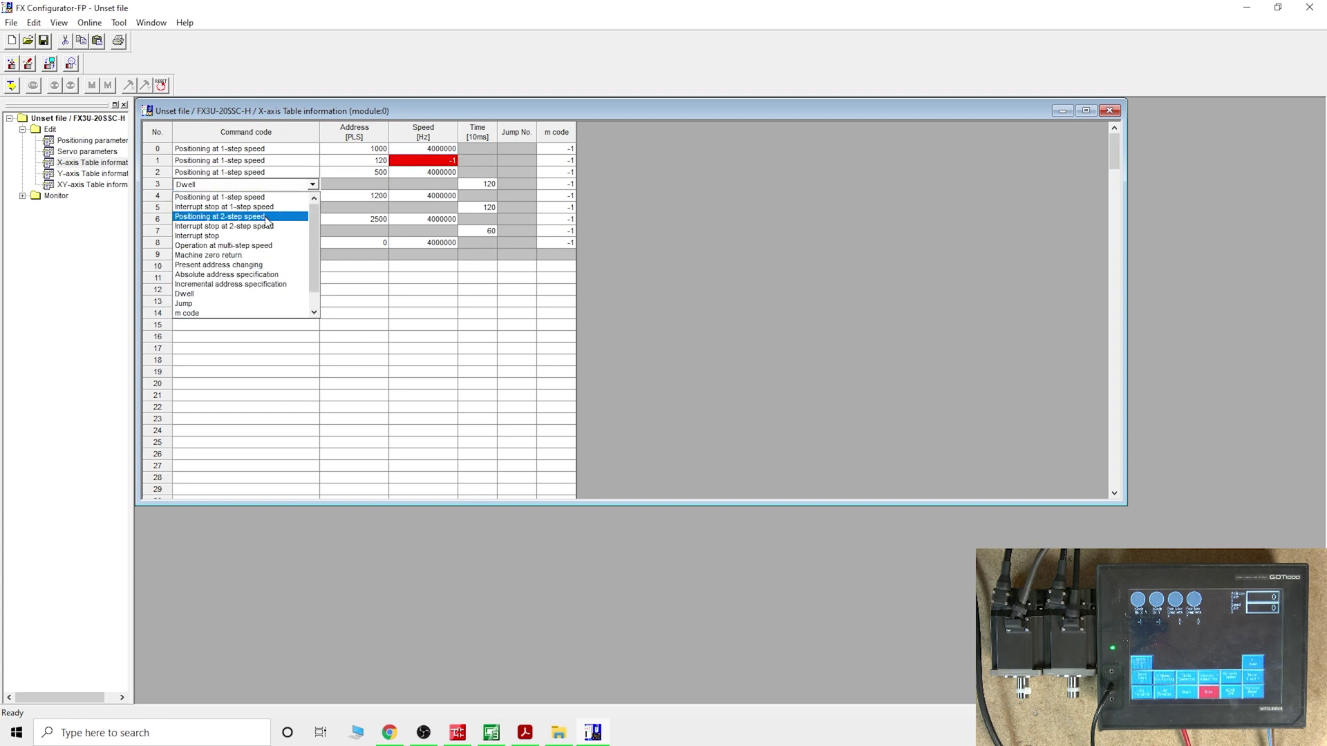
pyautogui.click(266, 198)
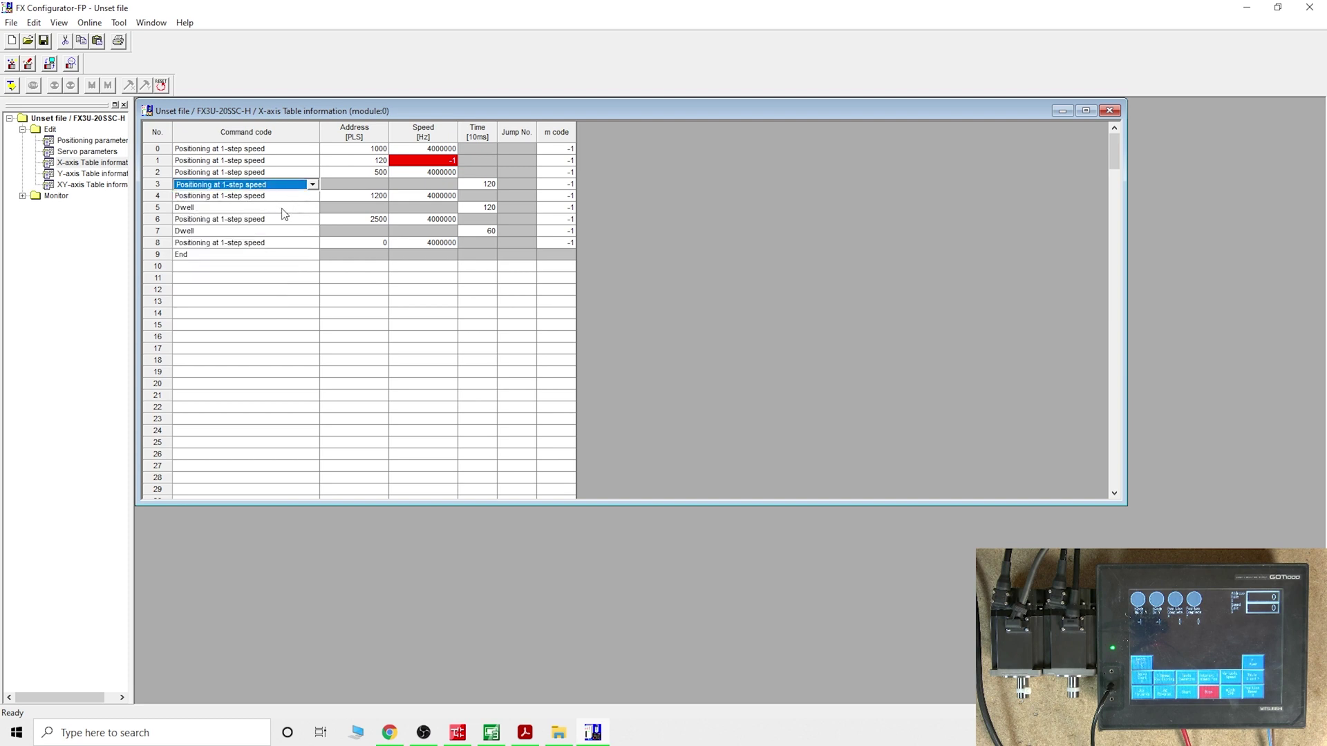
pyautogui.click(281, 208)
pyautogui.click(281, 208)
pyautogui.scroll(1, 266, 239)
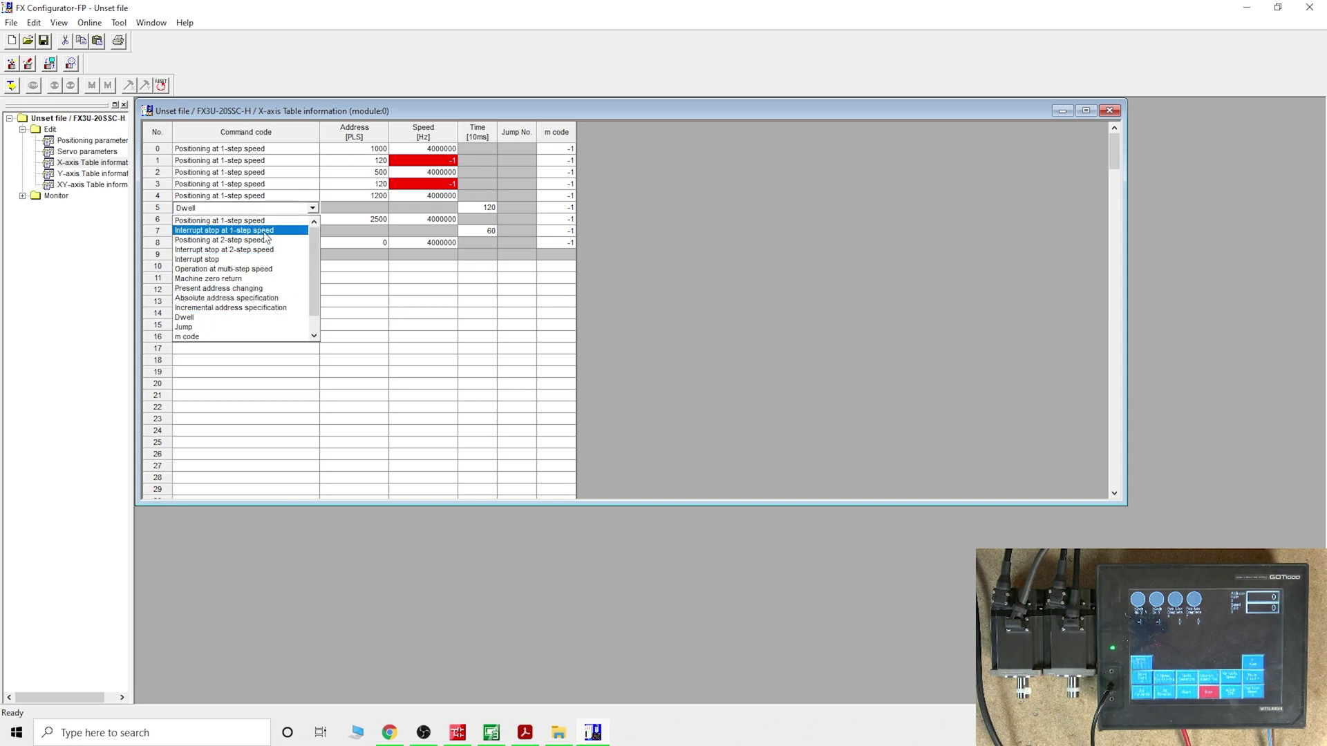
pyautogui.click(266, 220)
# - Delete rows 6 through 9, including the trailing Dwell and End steps, from the X-axis table
pyautogui.click(287, 219)
pyautogui.click(287, 219)
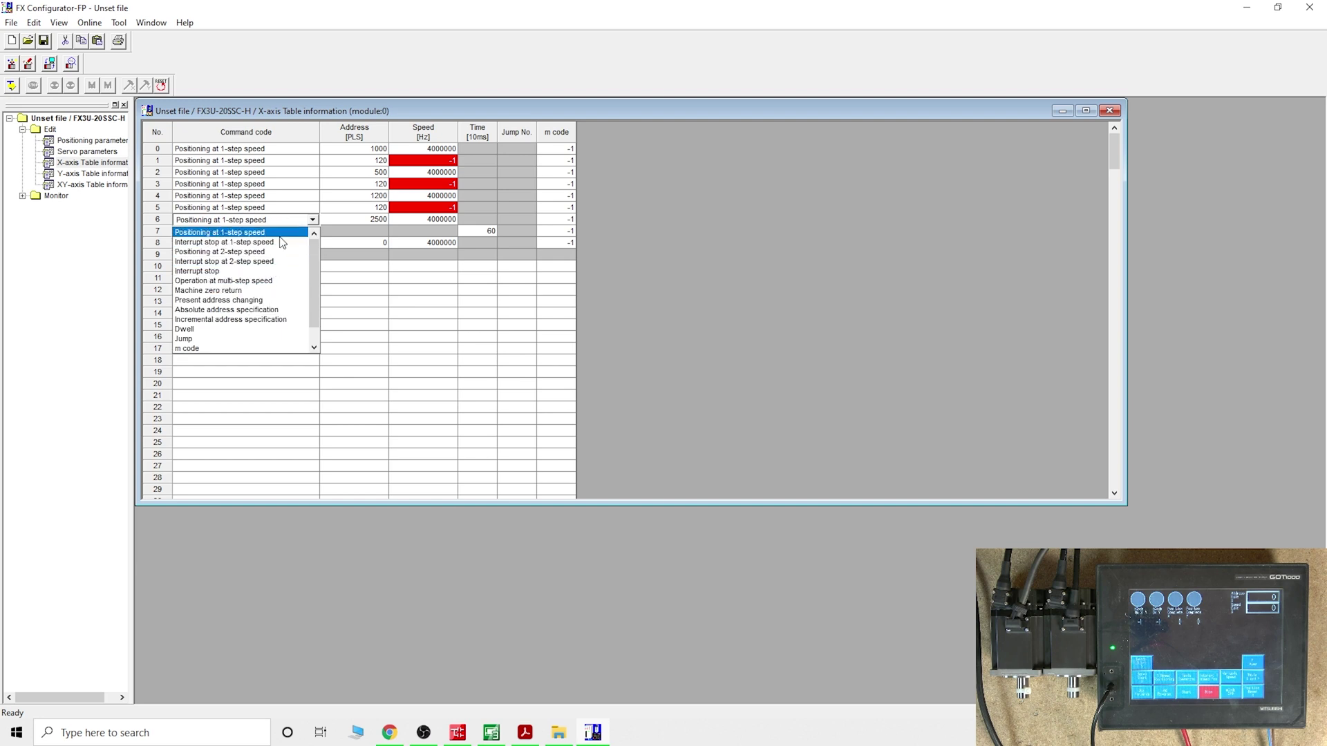
pyautogui.click(276, 233)
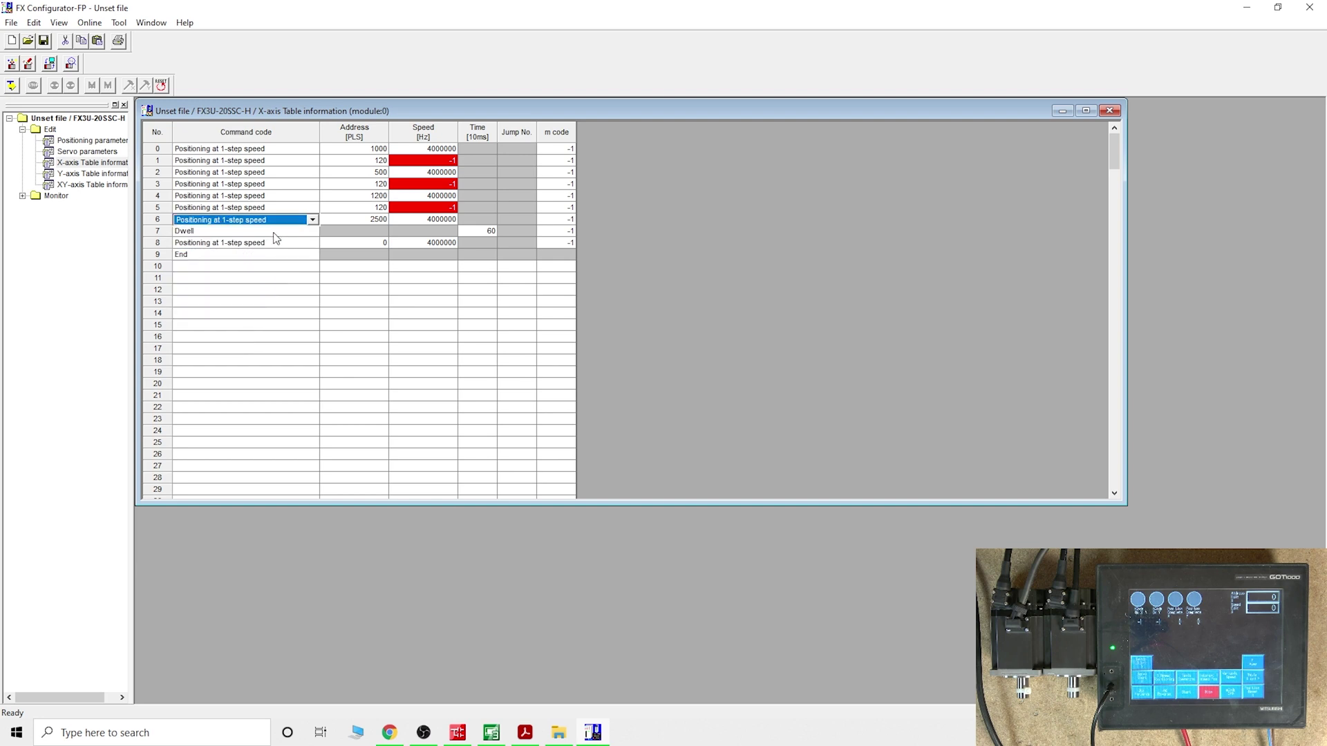
pyautogui.click(275, 232)
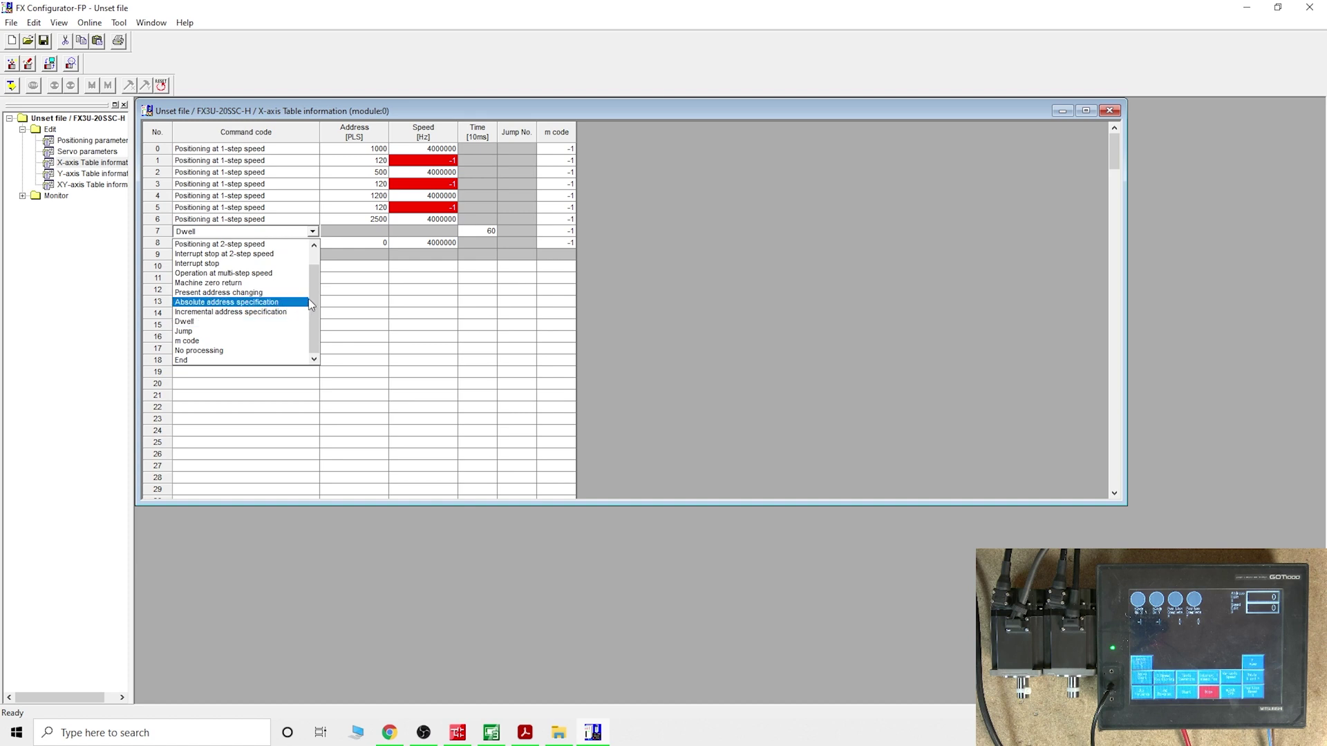
pyautogui.click(170, 233)
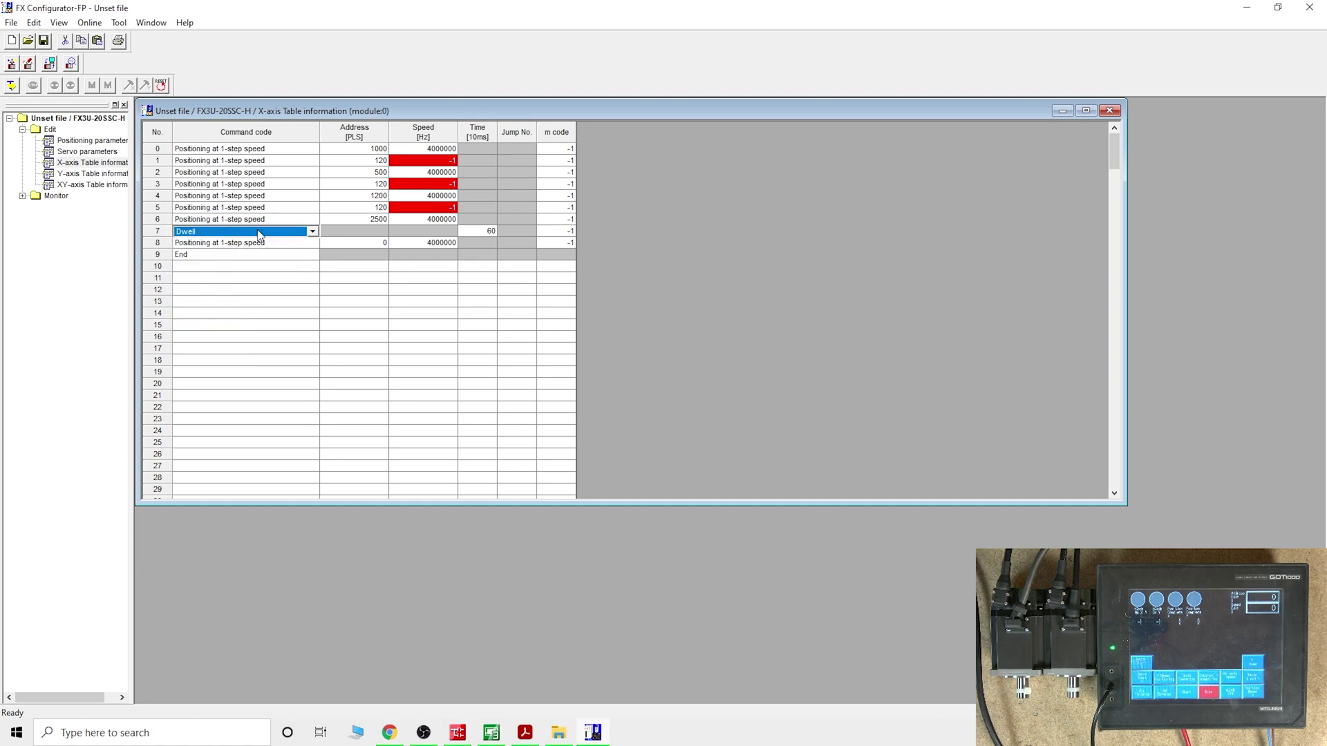
pyautogui.click(233, 244)
pyautogui.press('Delete')
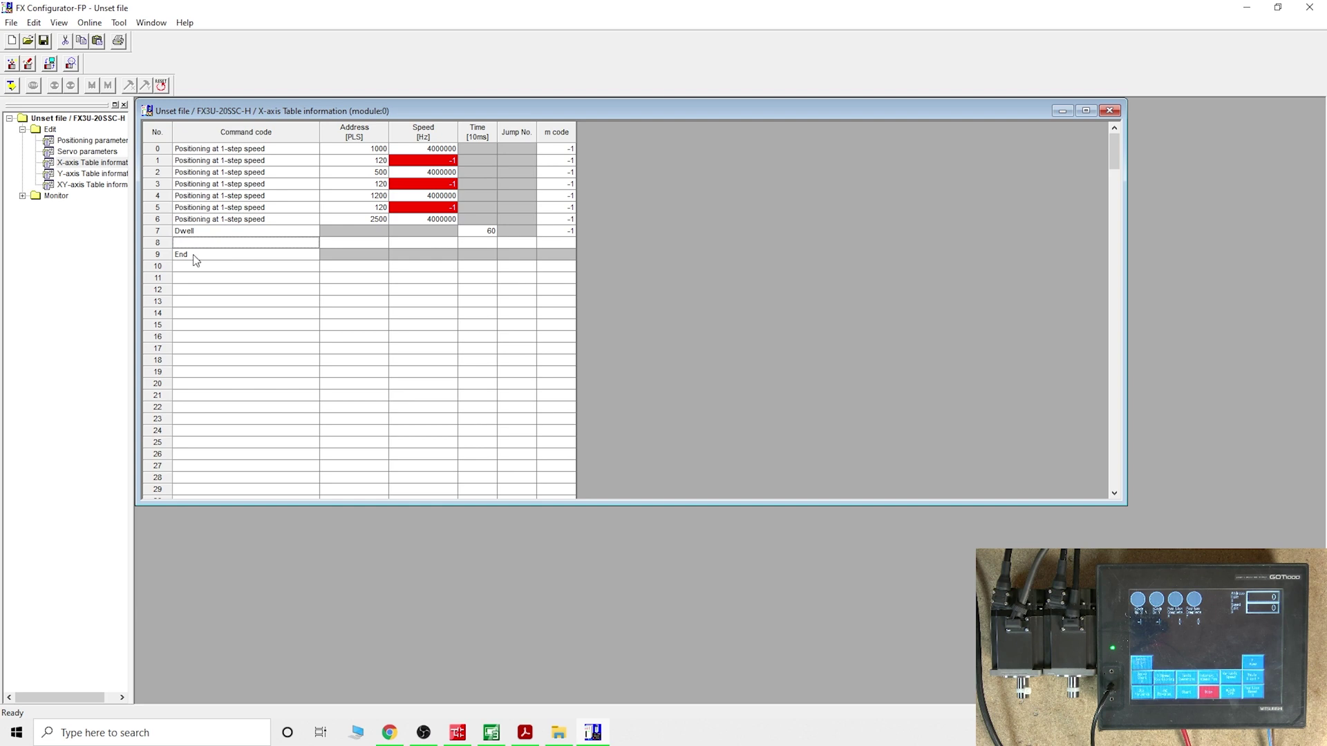
pyautogui.click(193, 256)
pyautogui.press('Delete')
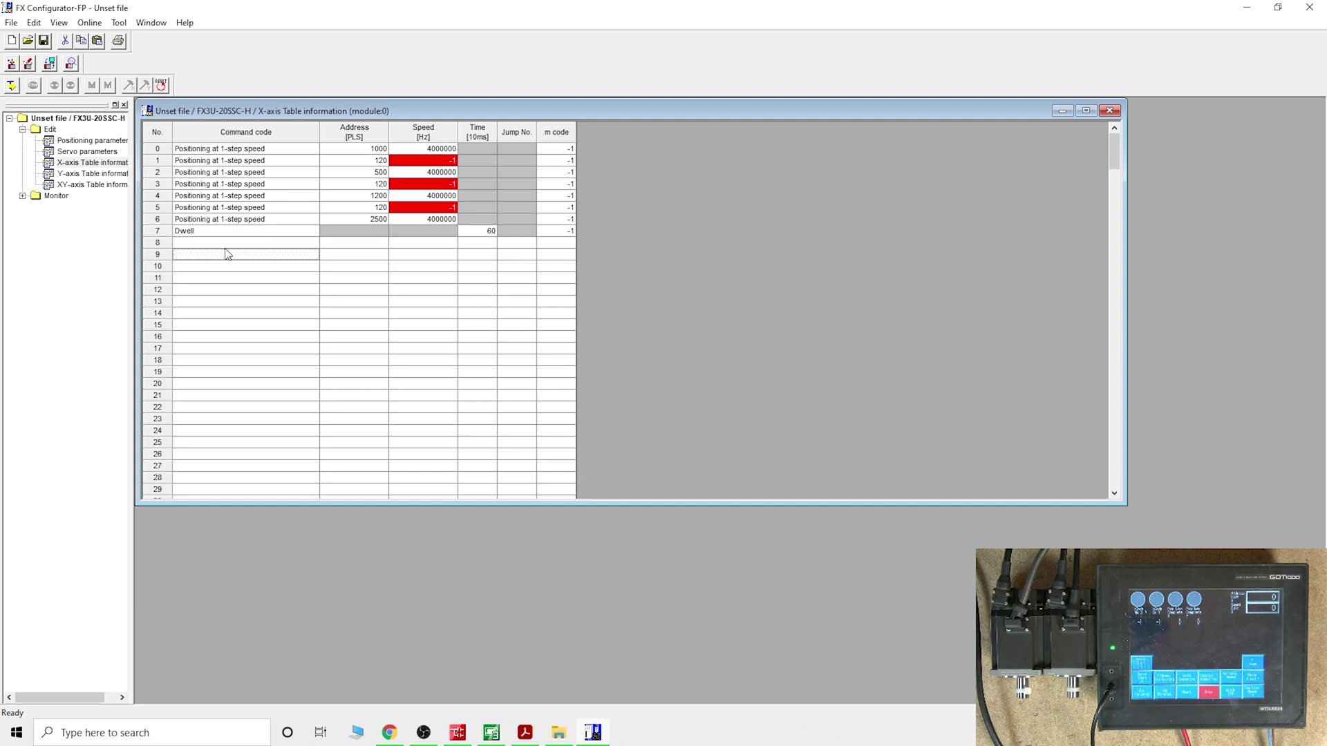
pyautogui.click(211, 233)
pyautogui.press('Delete')
pyautogui.click(214, 220)
pyautogui.press('Delete')
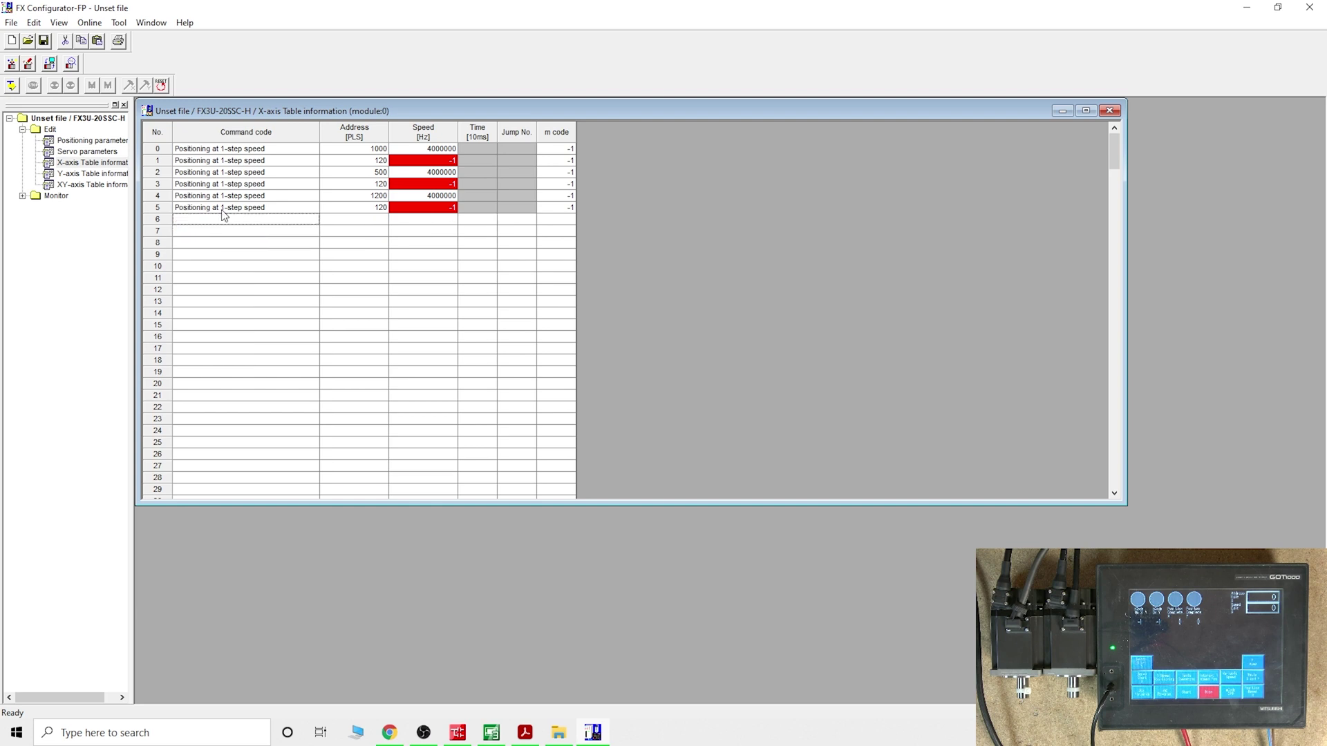
# - Clear row 5 and set rows 1–4 addresses to 3000, 5000, 1120 and 0
pyautogui.click(228, 208)
pyautogui.press('Delete')
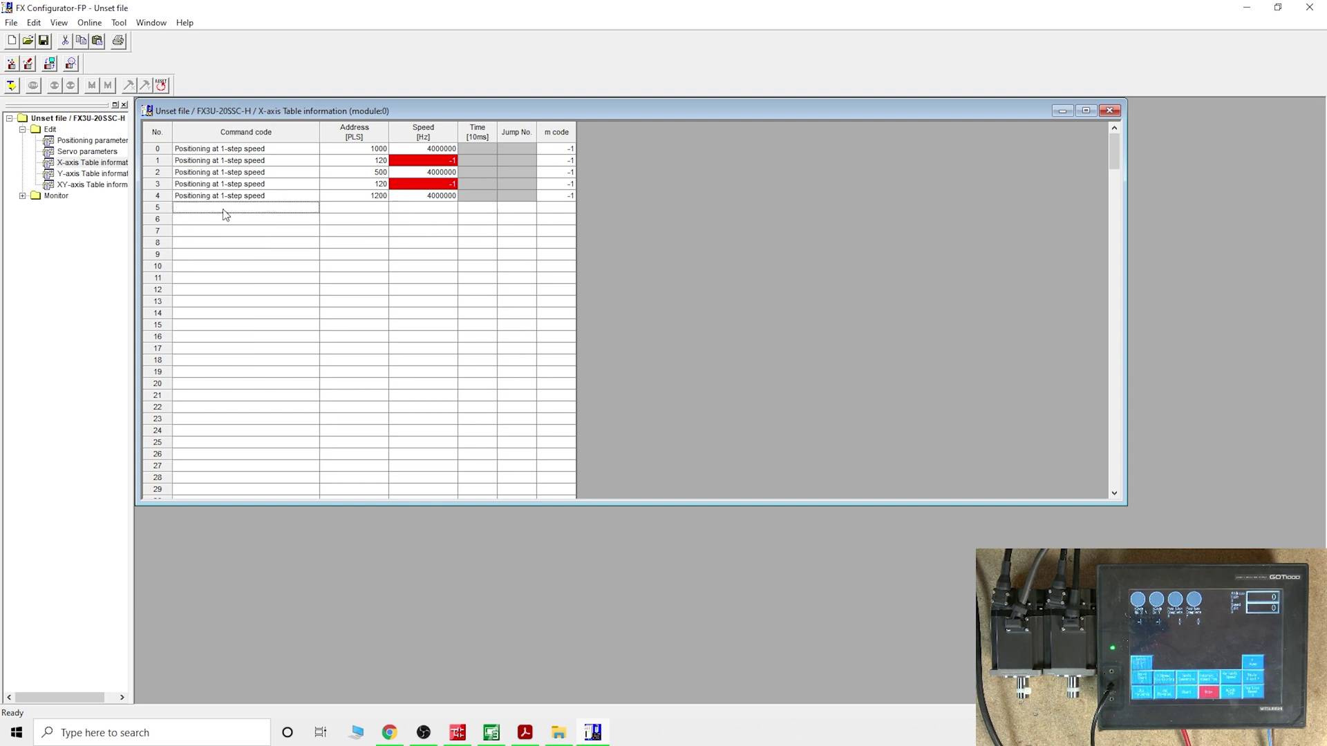
pyautogui.doubleClick(358, 160)
pyautogui.moveTo(358, 160); pyautogui.dragTo(387, 161)
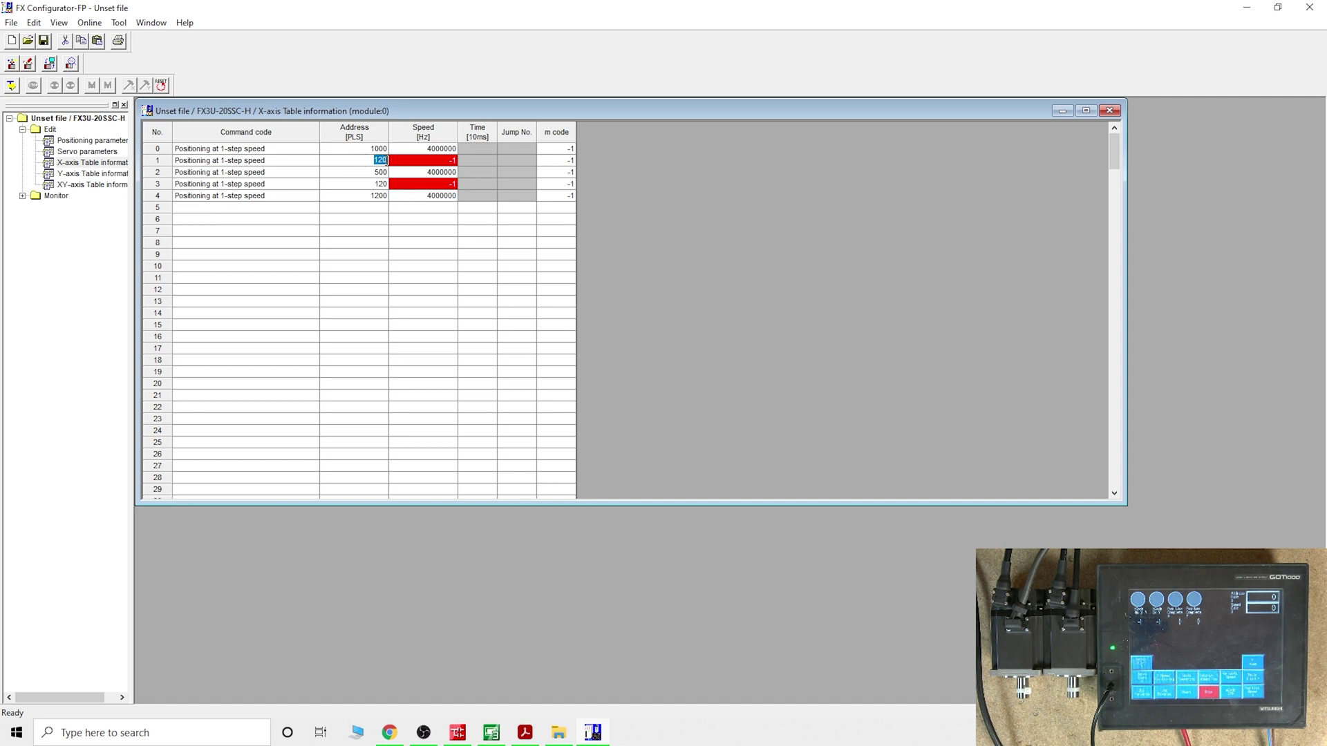
pyautogui.write('3000')
pyautogui.click(374, 175)
pyautogui.click(374, 173)
pyautogui.write('0')
pyautogui.click(379, 184)
pyautogui.click(378, 184)
pyautogui.write('1')
pyautogui.click(360, 196)
pyautogui.click(360, 196)
pyautogui.write('0')
pyautogui.click(428, 149)
# - Copy row 0's 4000000 Hz speed into the invalid speed cells of rows 1 and 3
pyautogui.click(427, 148)
pyautogui.doubleClick(427, 148)
pyautogui.hotkey('ctrl', 'c')
pyautogui.rightClick(448, 147)
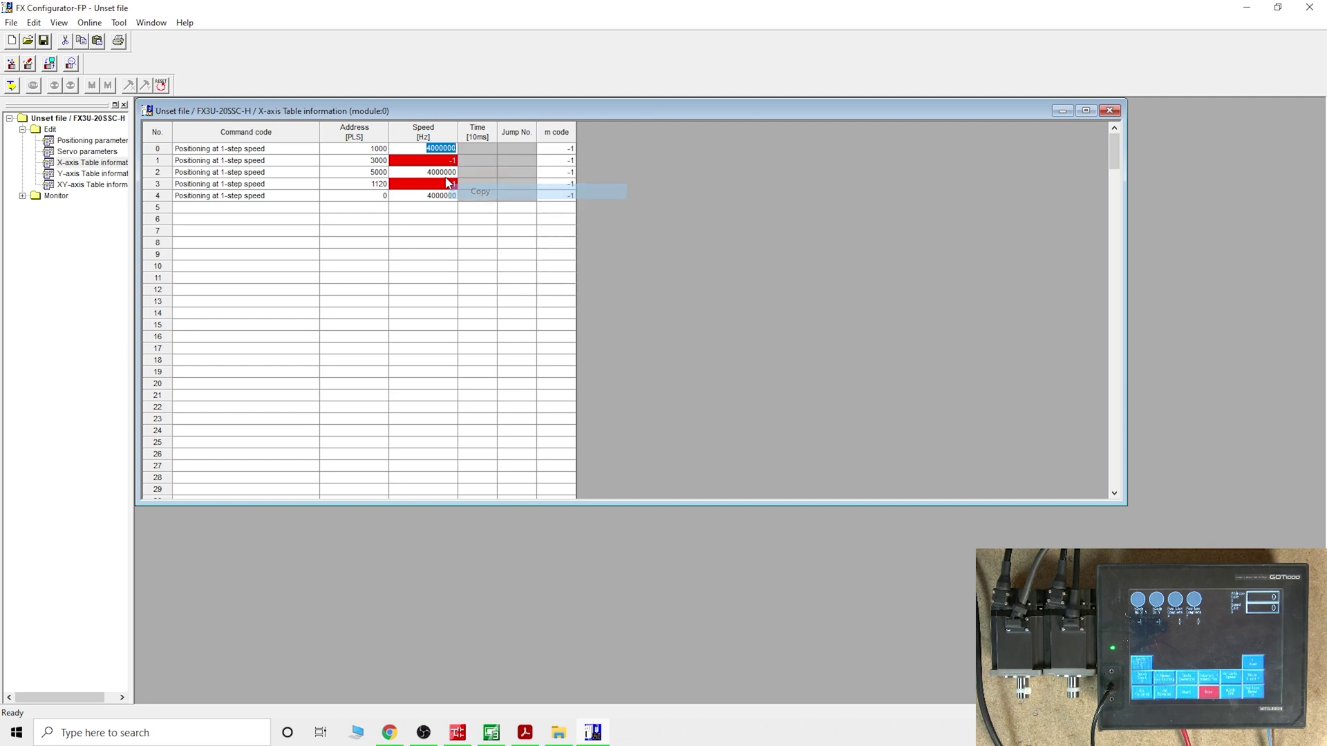
pyautogui.moveTo(444, 180); pyautogui.dragTo(439, 169)
pyautogui.click(432, 161)
pyautogui.rightClick(438, 161)
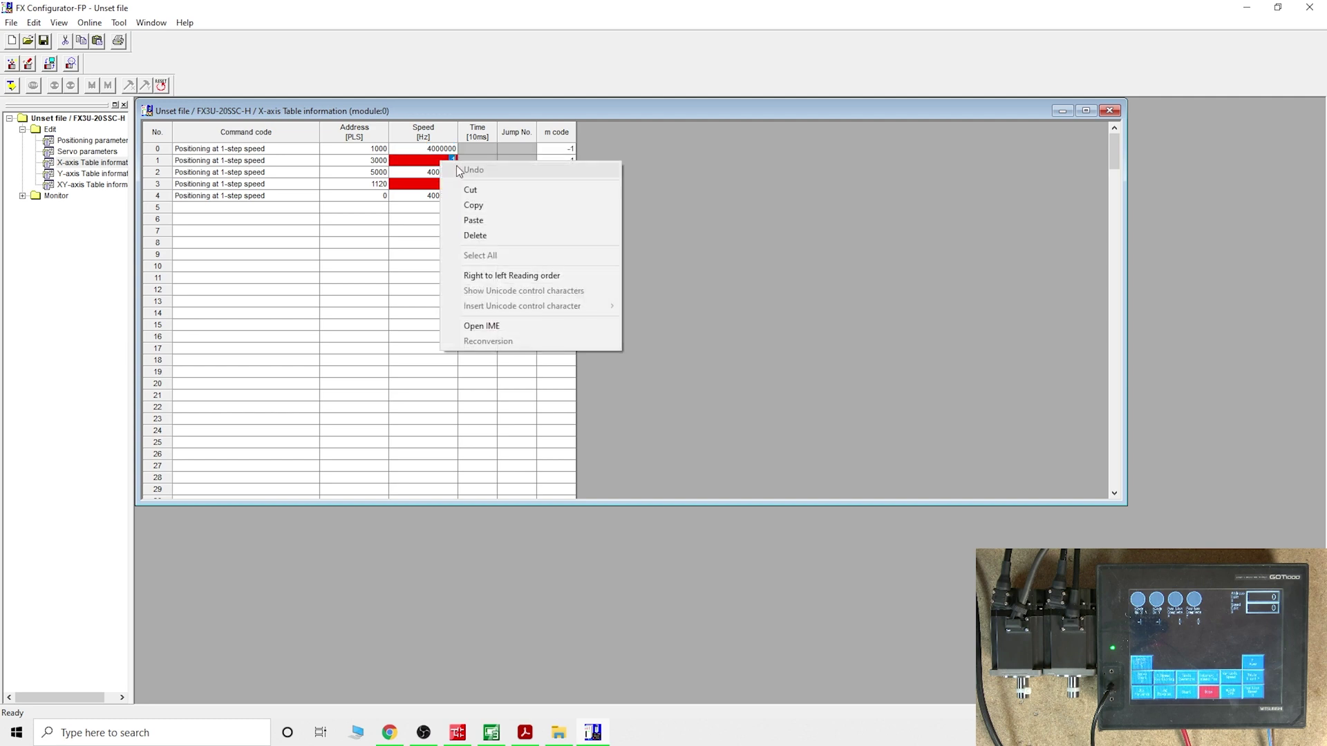
pyautogui.click(459, 218)
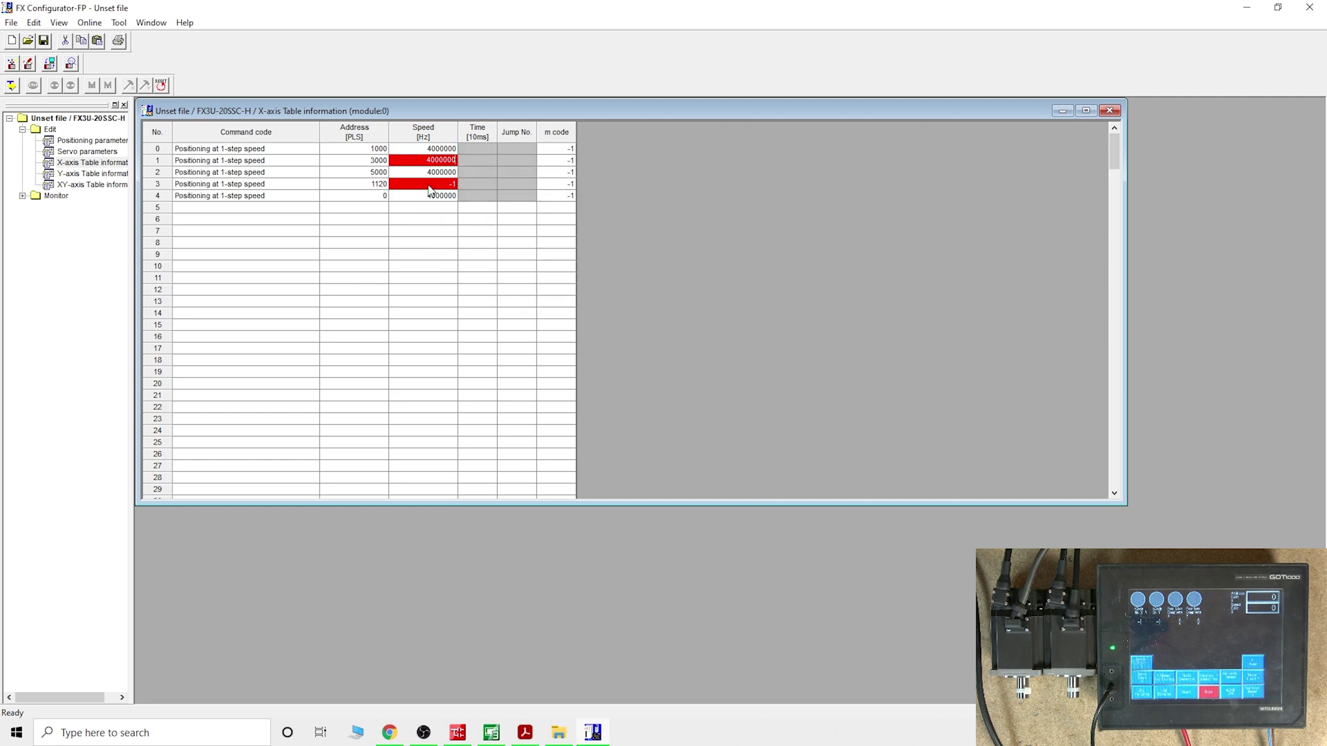
pyautogui.click(429, 184)
pyautogui.rightClick(438, 184)
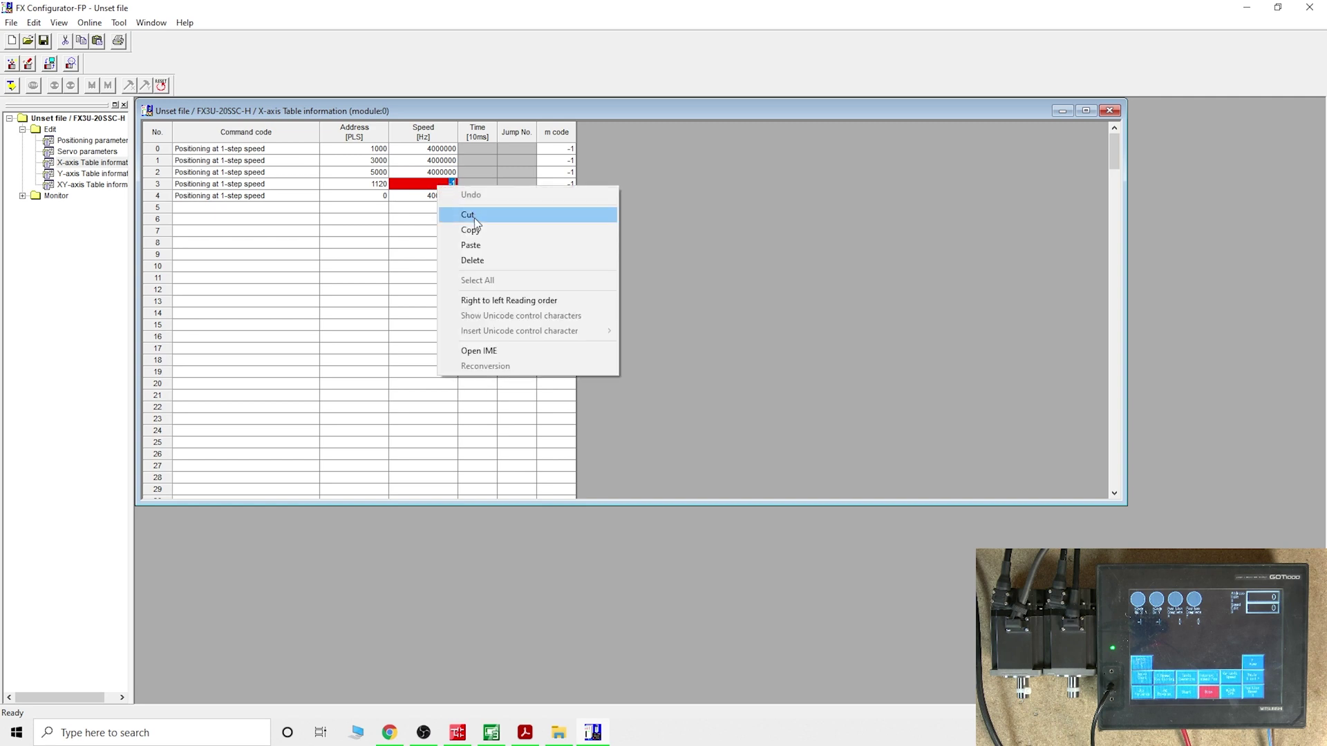
pyautogui.click(459, 242)
# - Enter m codes 1 through 5 for rows 0–4
pyautogui.click(565, 148)
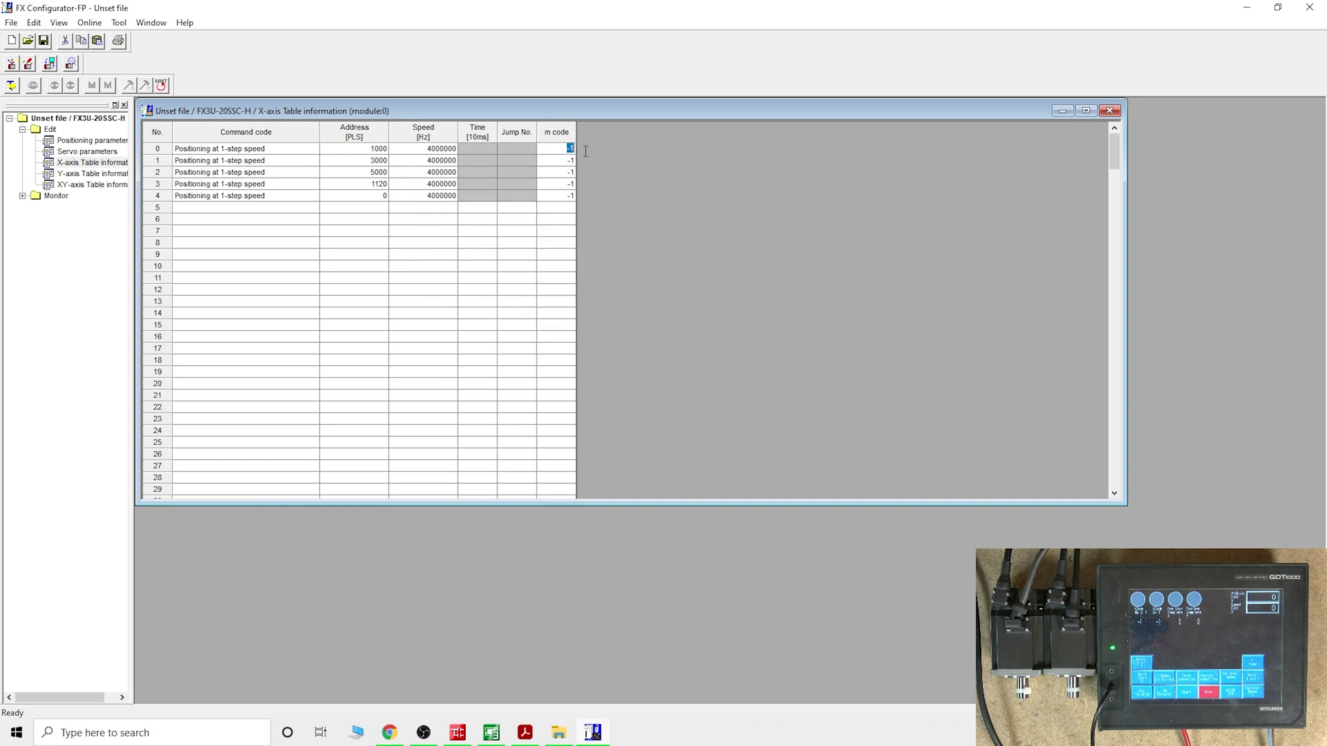
pyautogui.click(561, 160)
pyautogui.click(557, 172)
pyautogui.click(564, 183)
pyautogui.click(557, 199)
pyautogui.press('Return')
# - Set row 5's command code to End
pyautogui.click(216, 211)
pyautogui.scroll(-1, 249, 277)
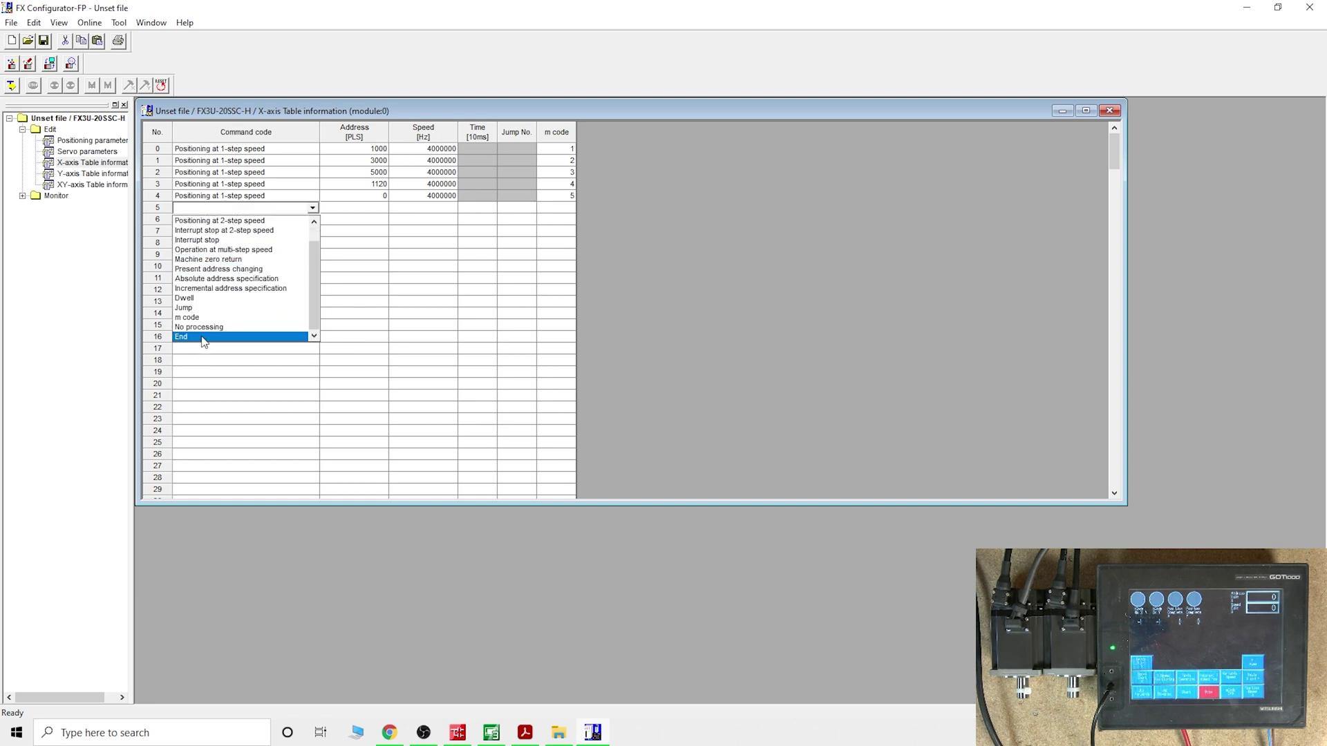
pyautogui.click(201, 337)
pyautogui.click(331, 294)
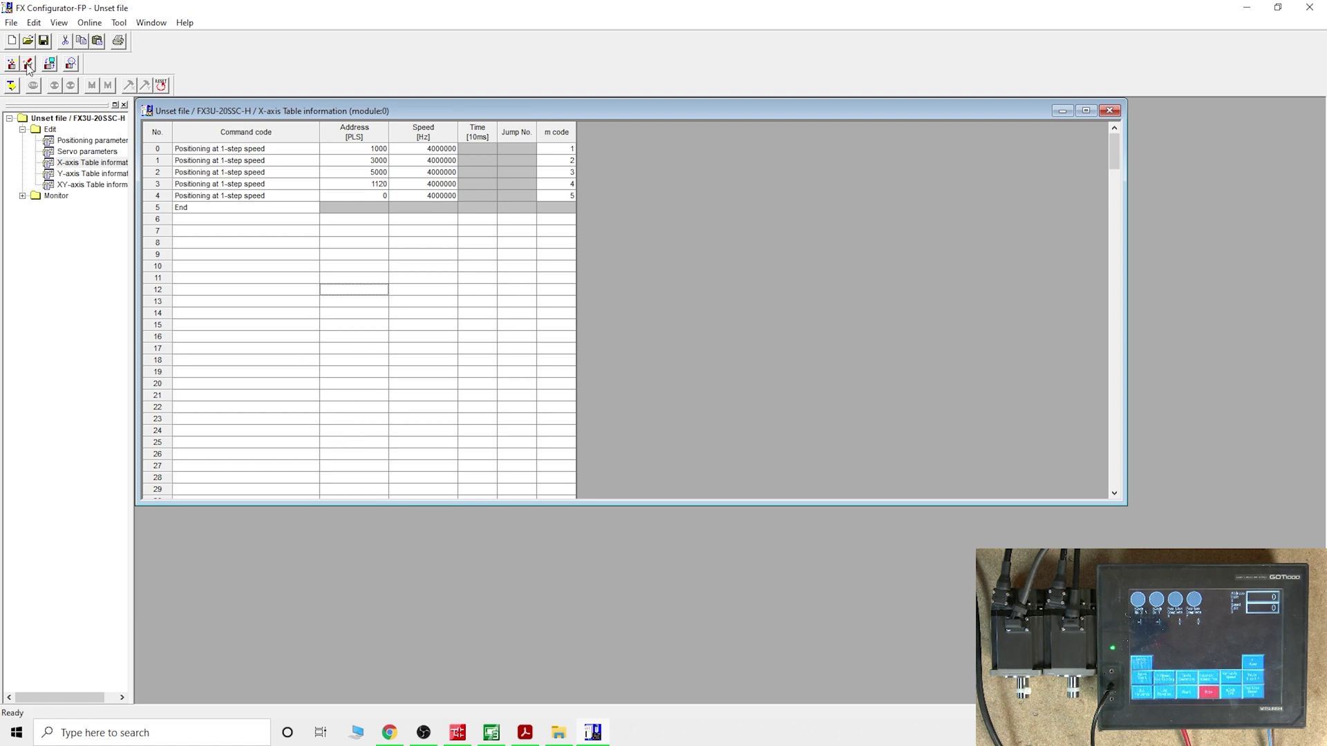
# - Write the X, Y and XY table information to the module's flash ROM, confirming the overwrite
pyautogui.click(227, 209)
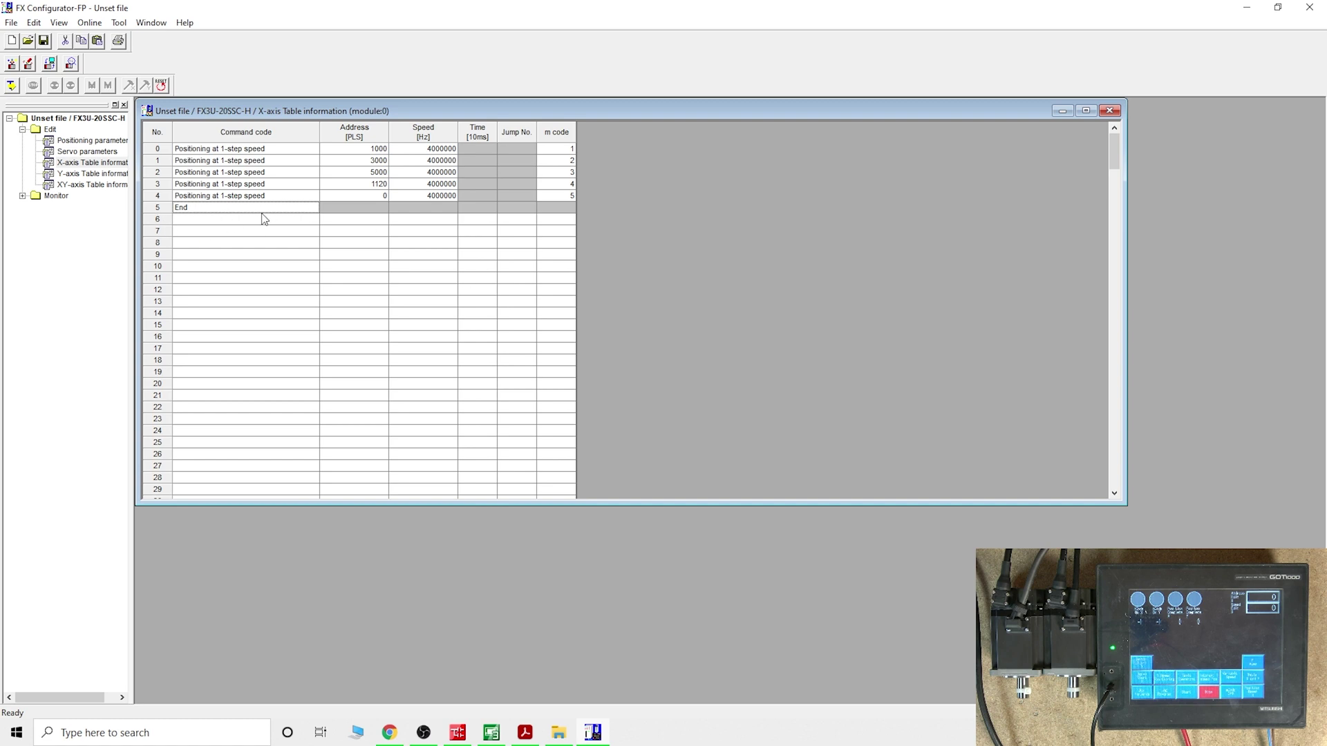
pyautogui.click(29, 65)
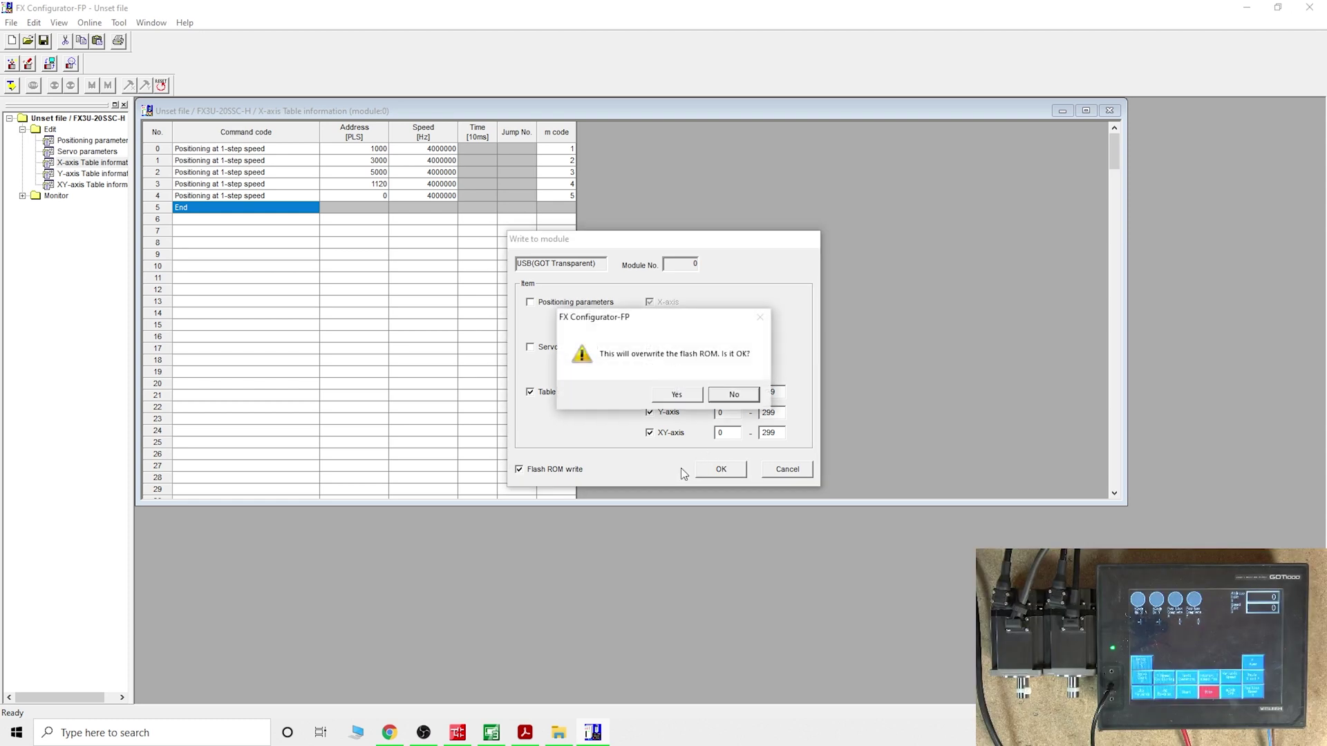
pyautogui.click(691, 398)
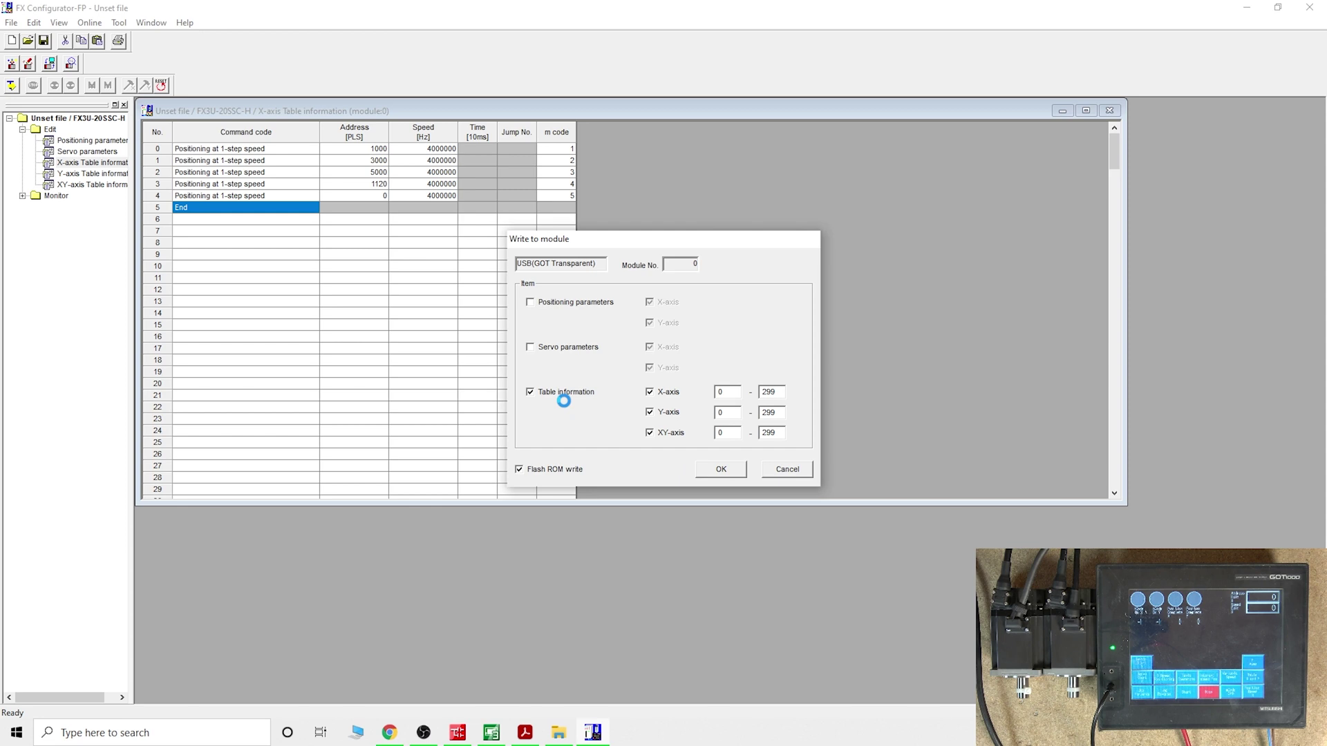
pyautogui.click(684, 393)
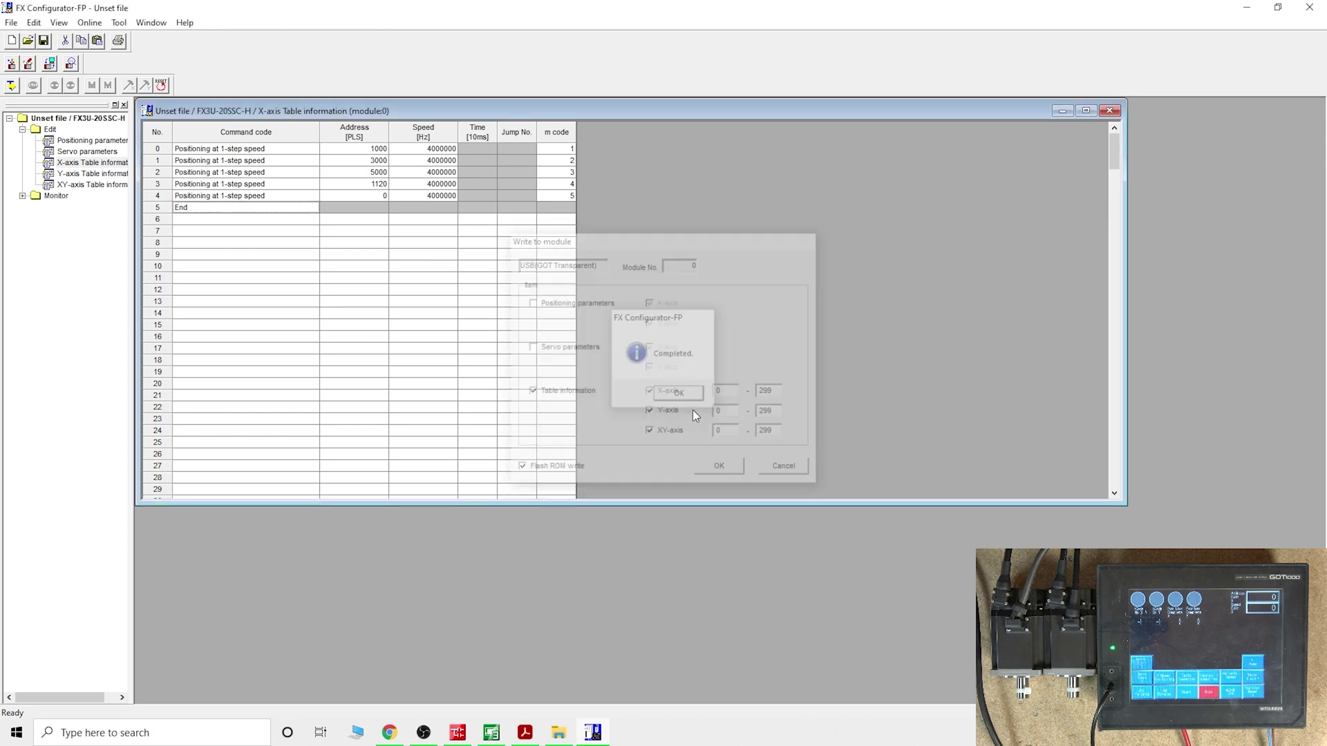